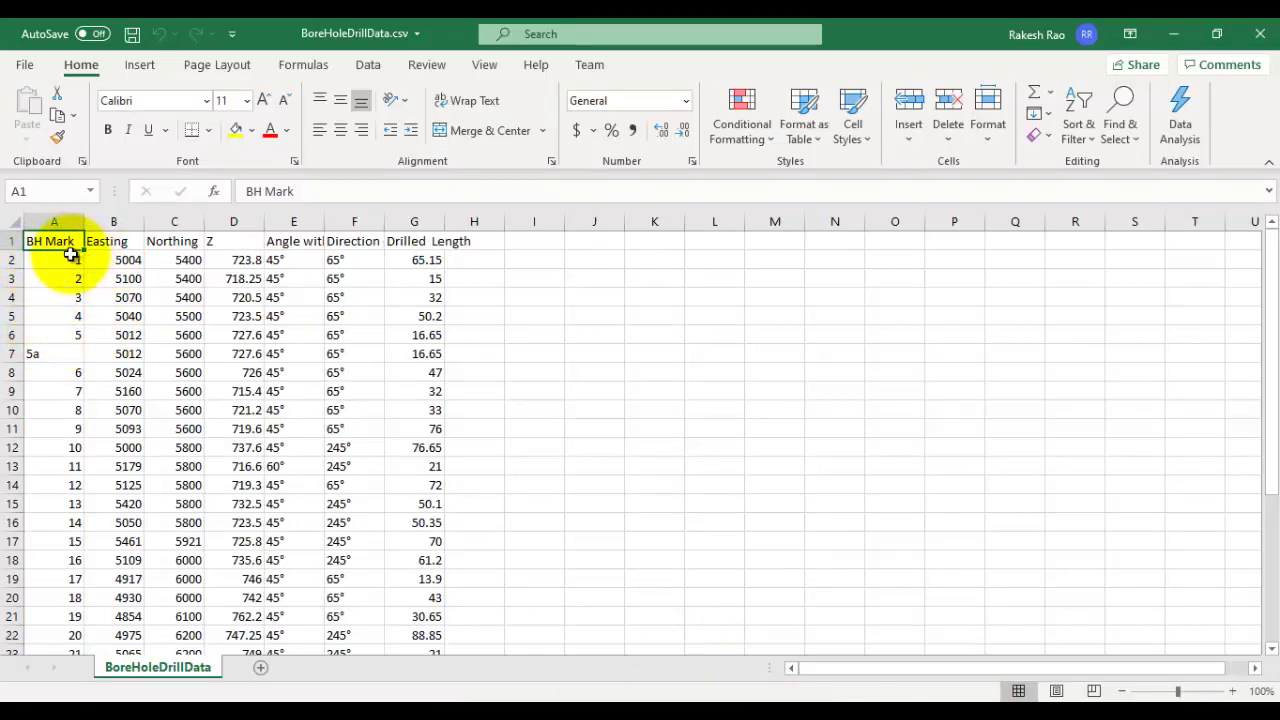
- Widen columns E and F in BoreHoleDrillData.csv so the 'Direction of BH progression' heading shows
drag(322, 220, 480, 220)
click(300, 240)
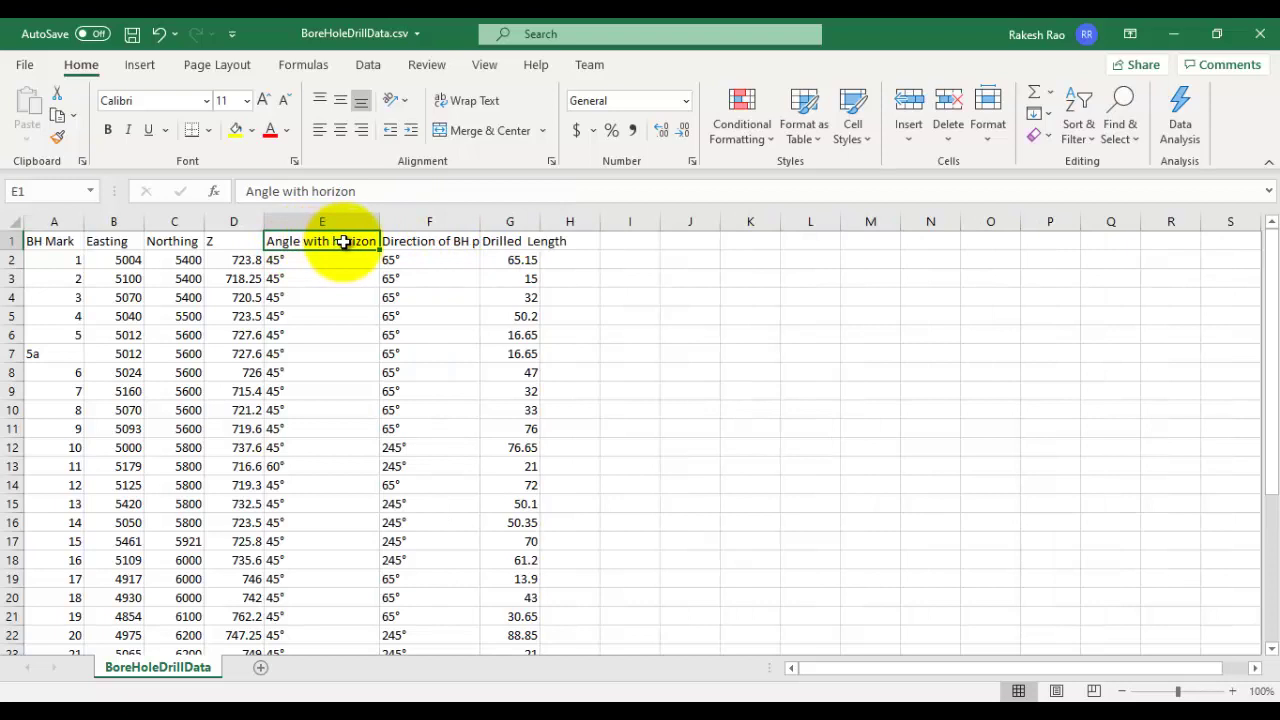
click(432, 243)
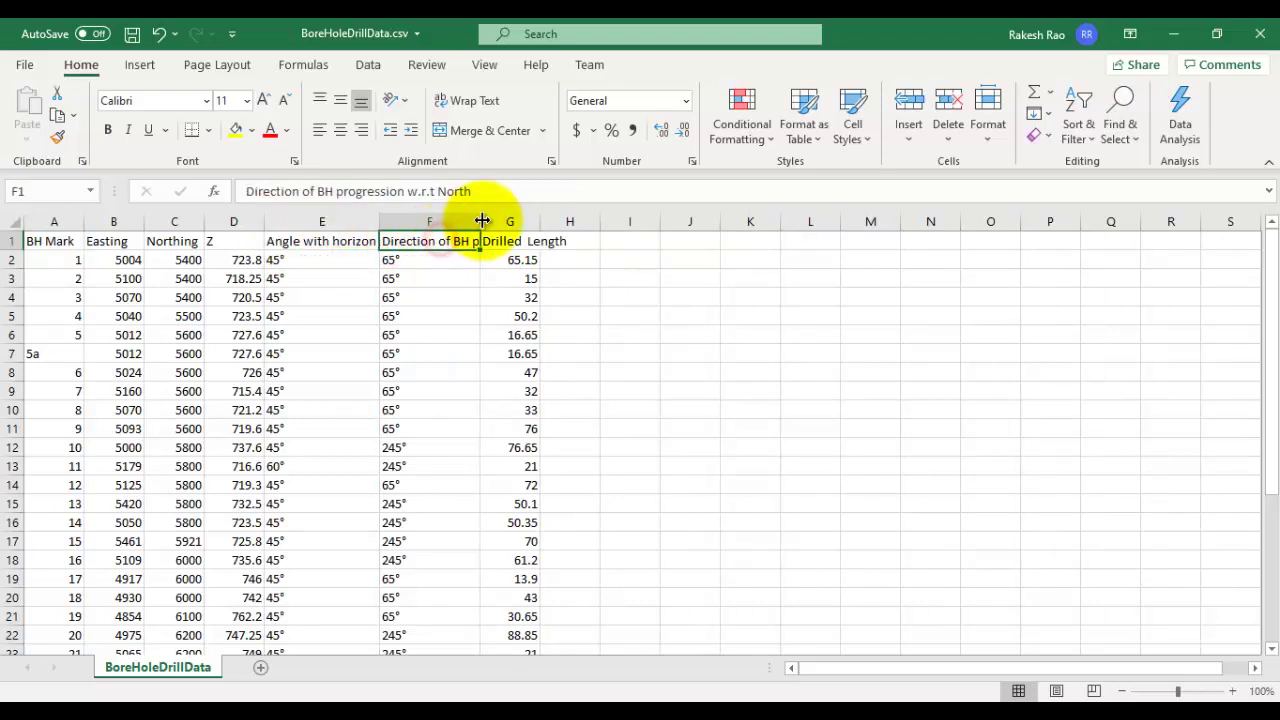
drag(481, 220, 545, 220)
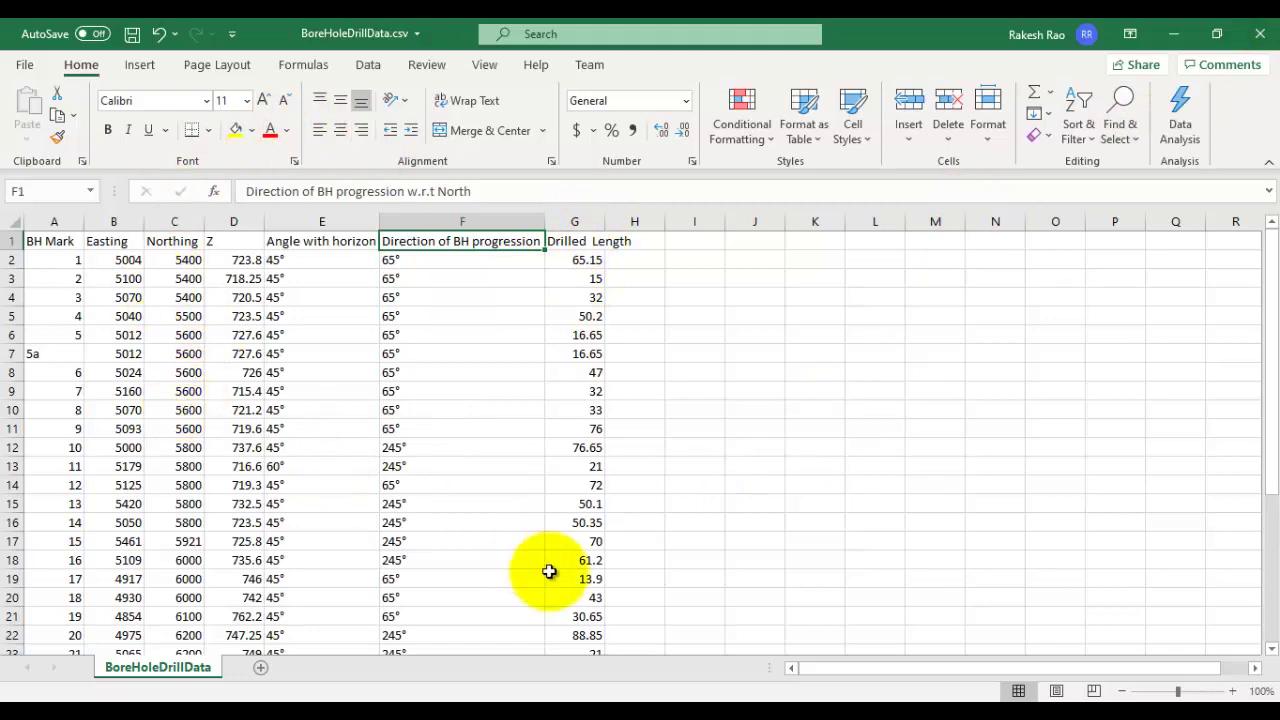
- Back in AutoCAD, start GeoTools' Draw bore-hole strata [LITHOLOGY] in different ways tool
key(alt+Tab)
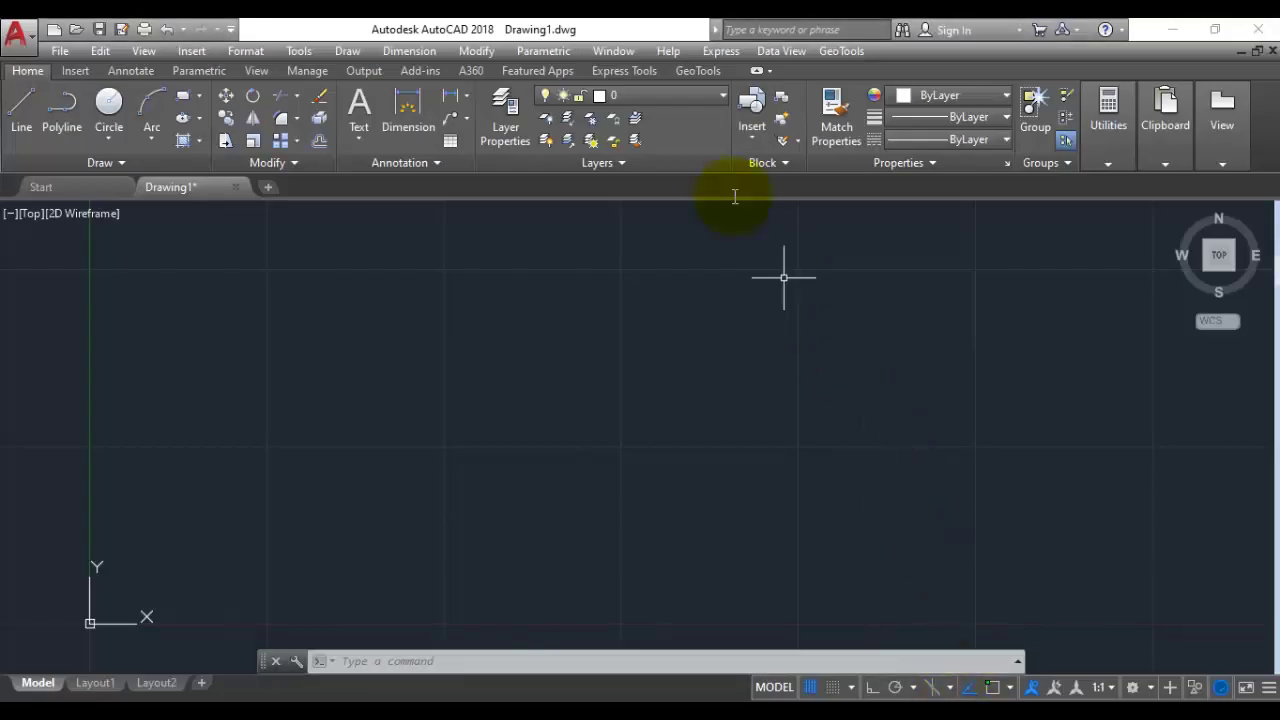
click(832, 51)
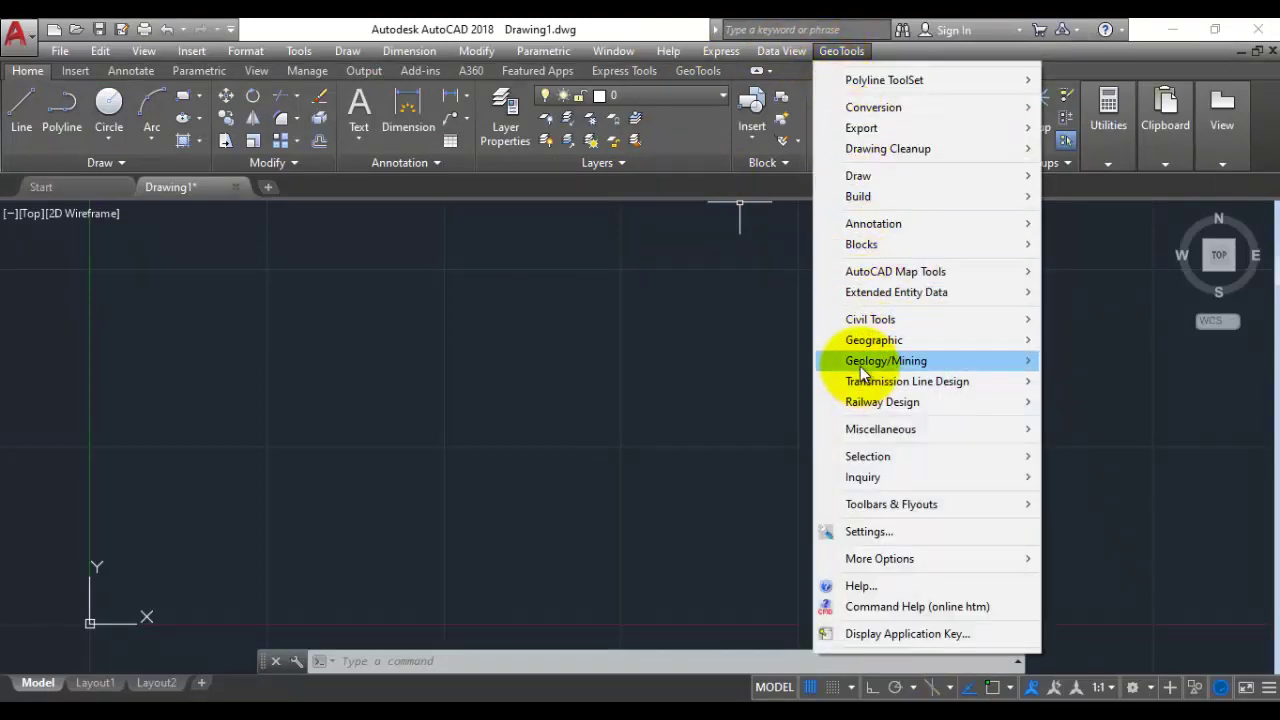
mouse_move(860, 366)
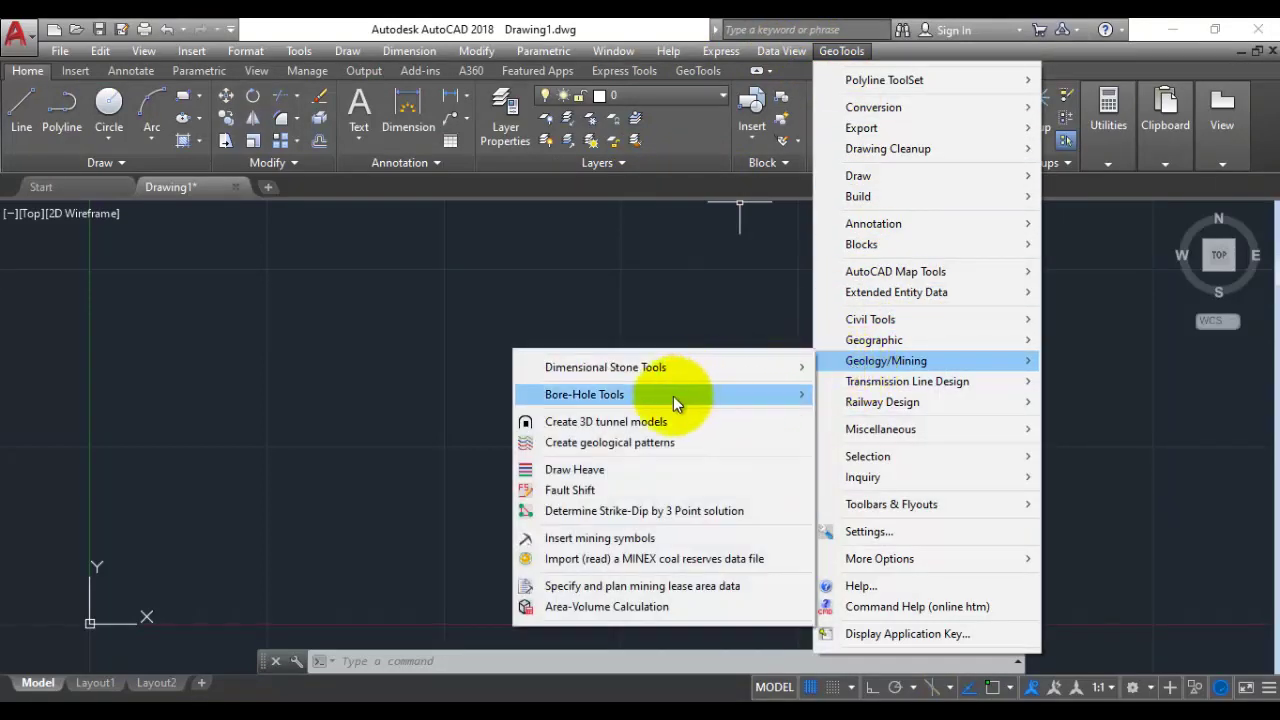
mouse_move(673, 396)
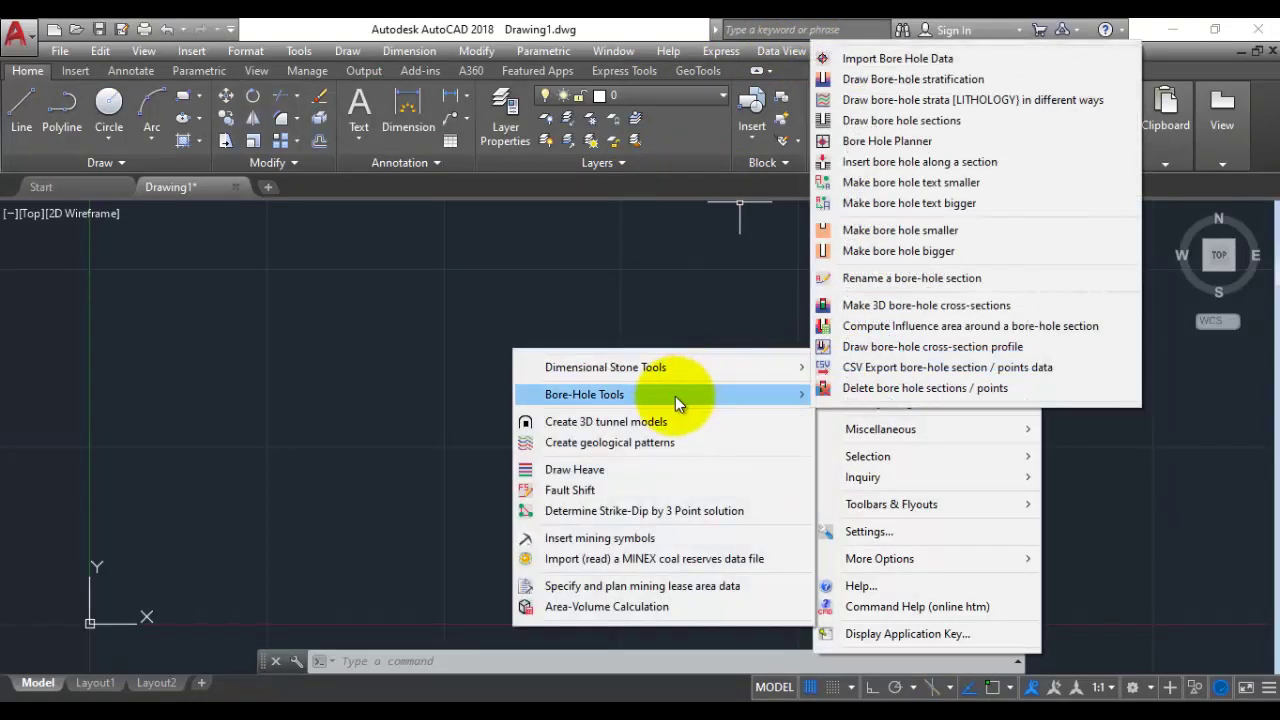
click(926, 101)
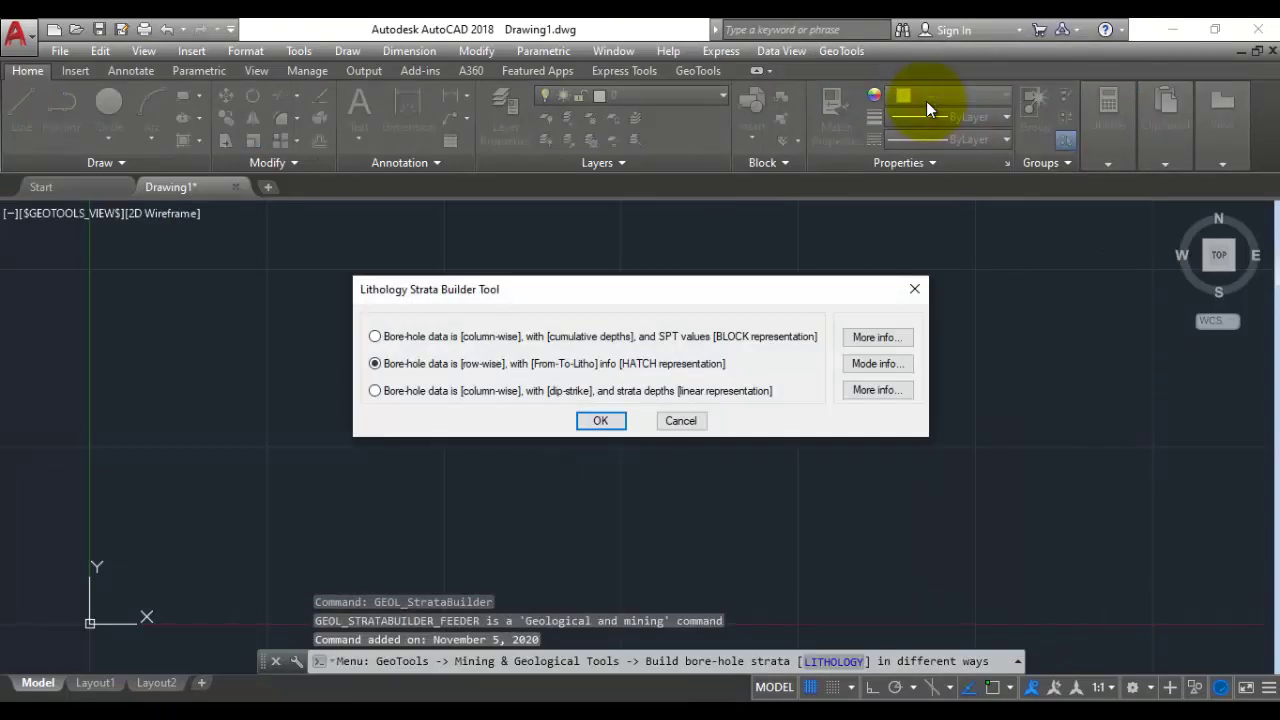
- Choose the column-wise dip-strike bore-hole format, read its requirements, and confirm it
click(376, 391)
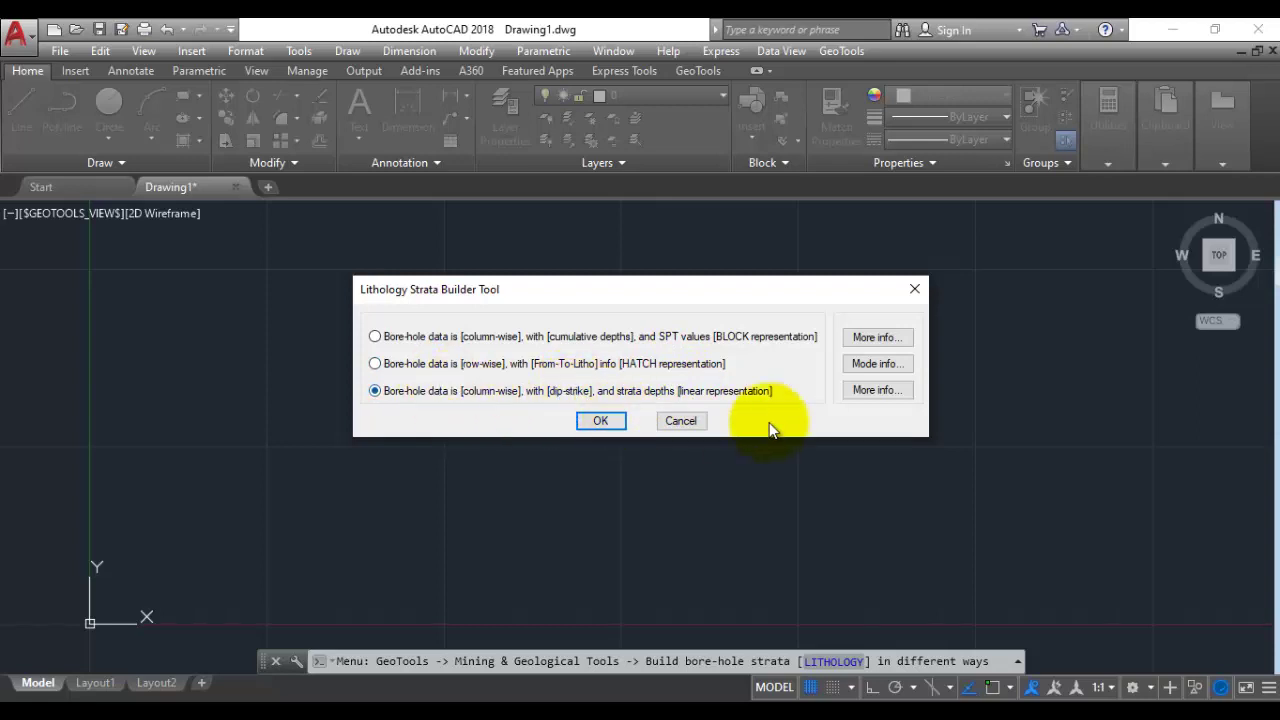
click(855, 390)
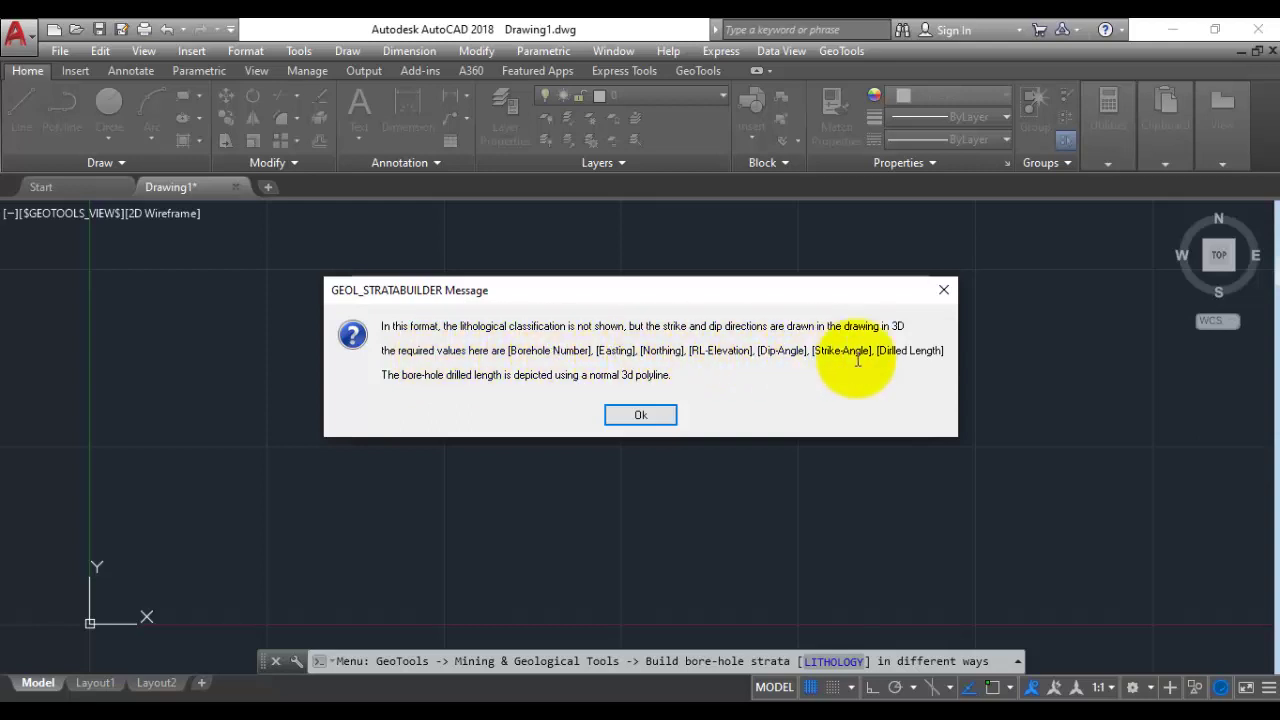
click(641, 414)
click(608, 421)
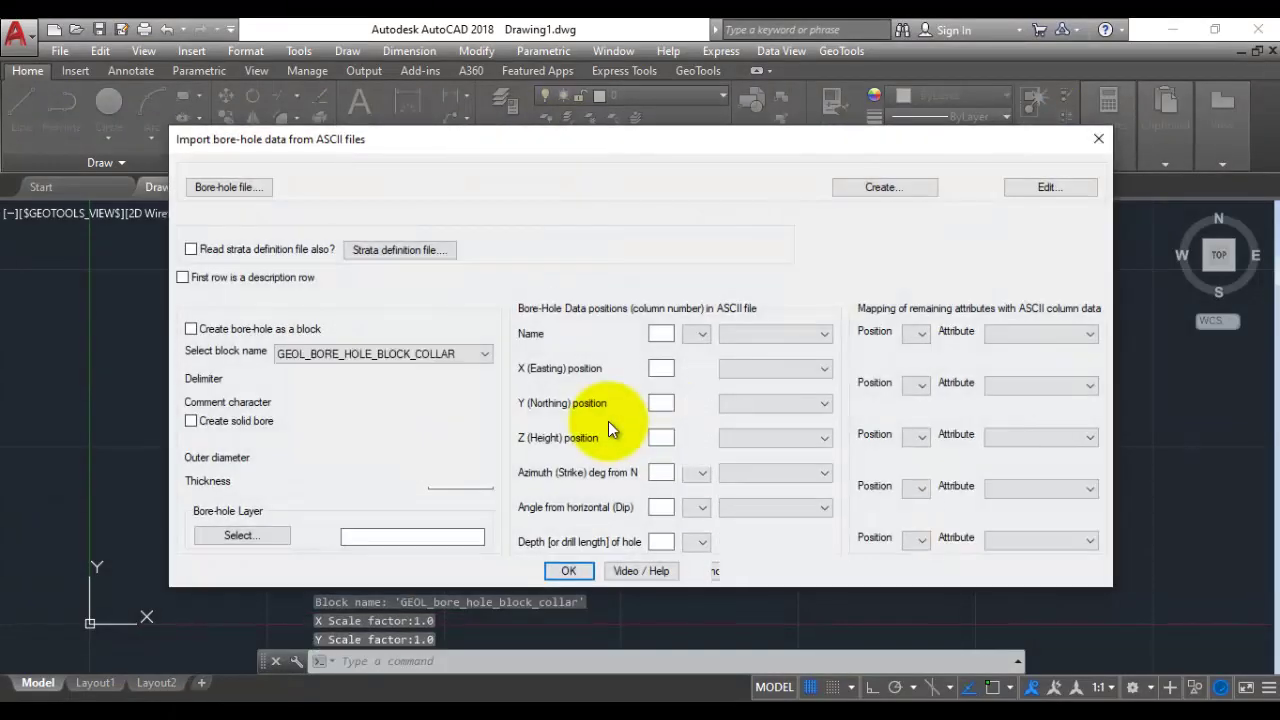
- Select F:\Projects\Workshop\DMT-Group\BoreHoleDrillData.csv as the bore-hole file
click(232, 189)
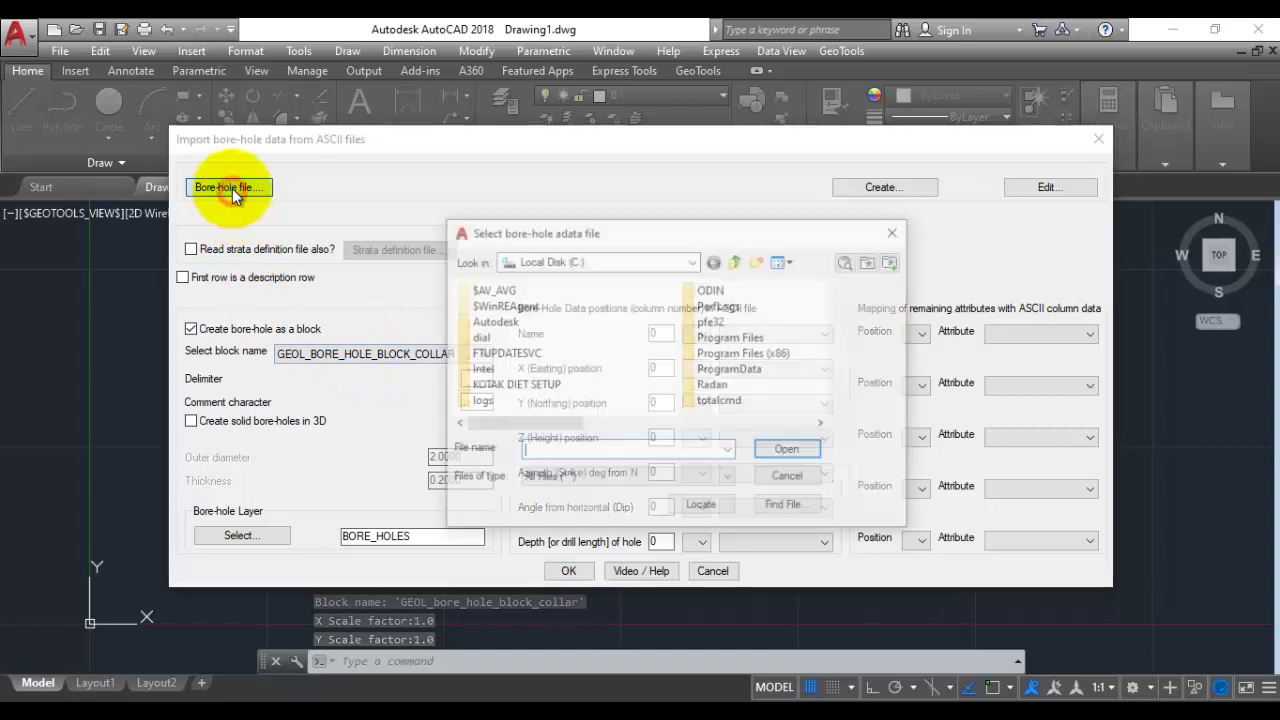
click(545, 262)
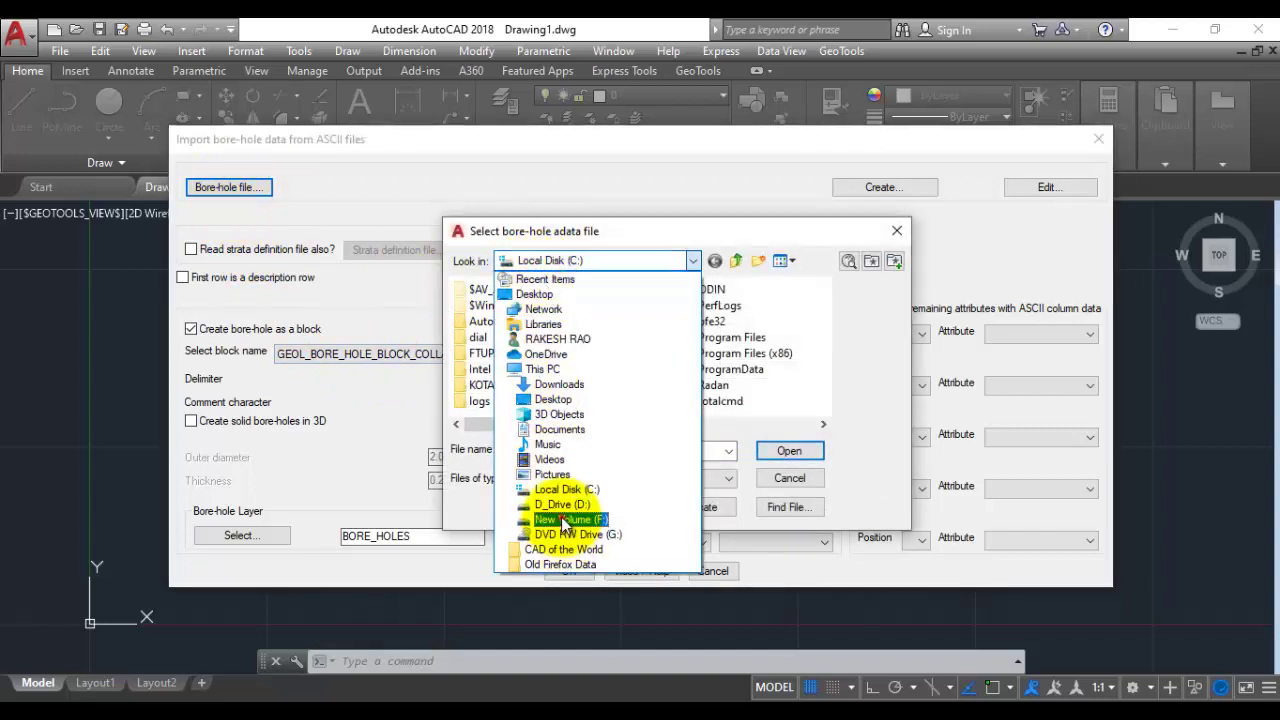
click(568, 519)
scroll(492, 342, down, 4)
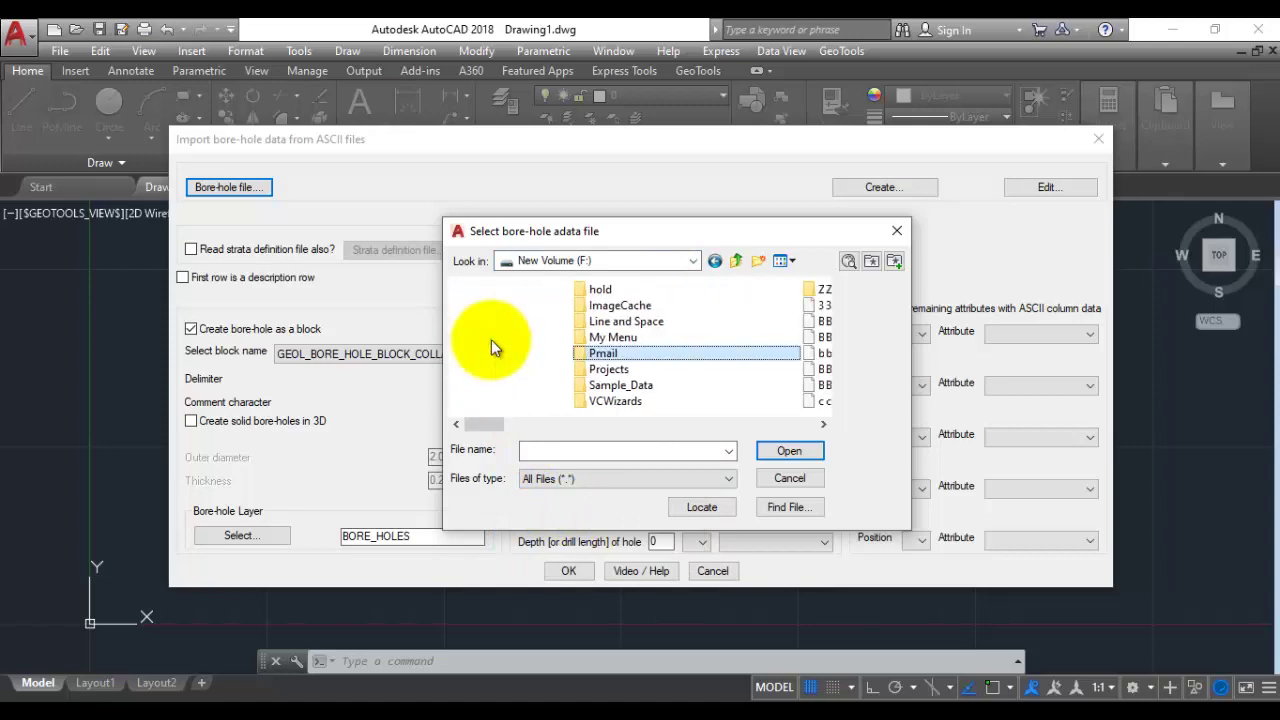
double_click(475, 369)
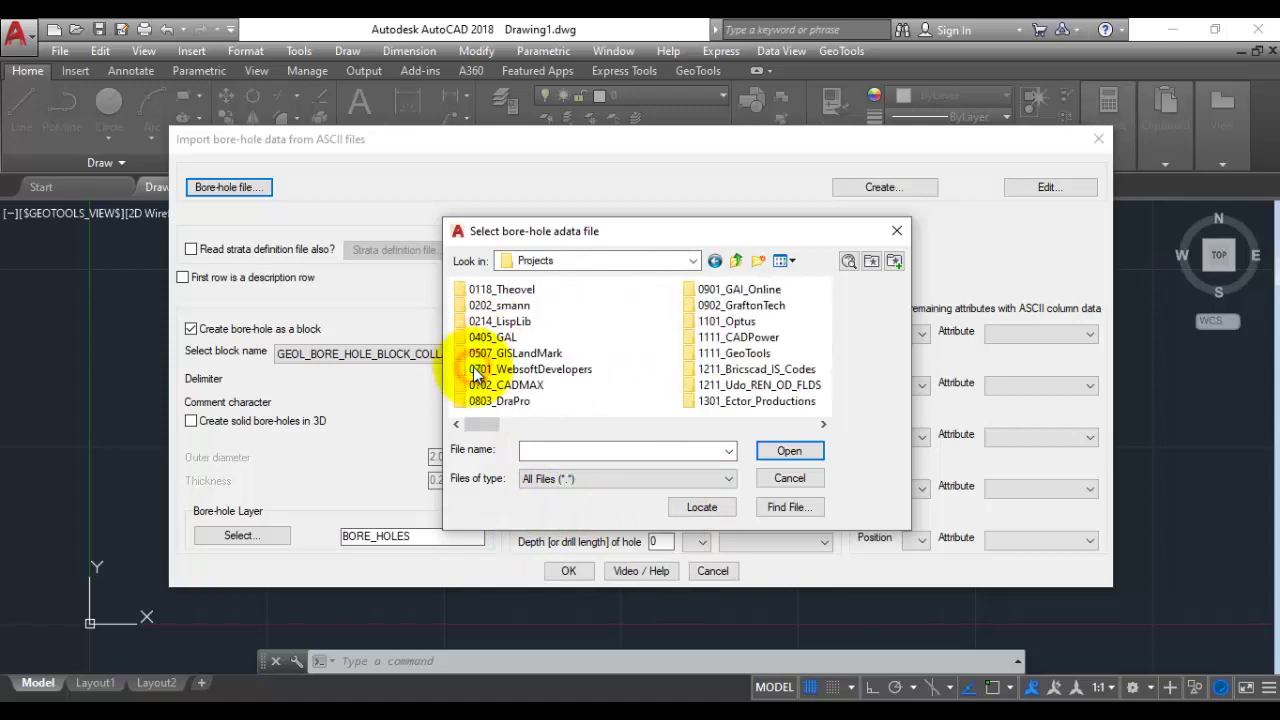
double_click(508, 323)
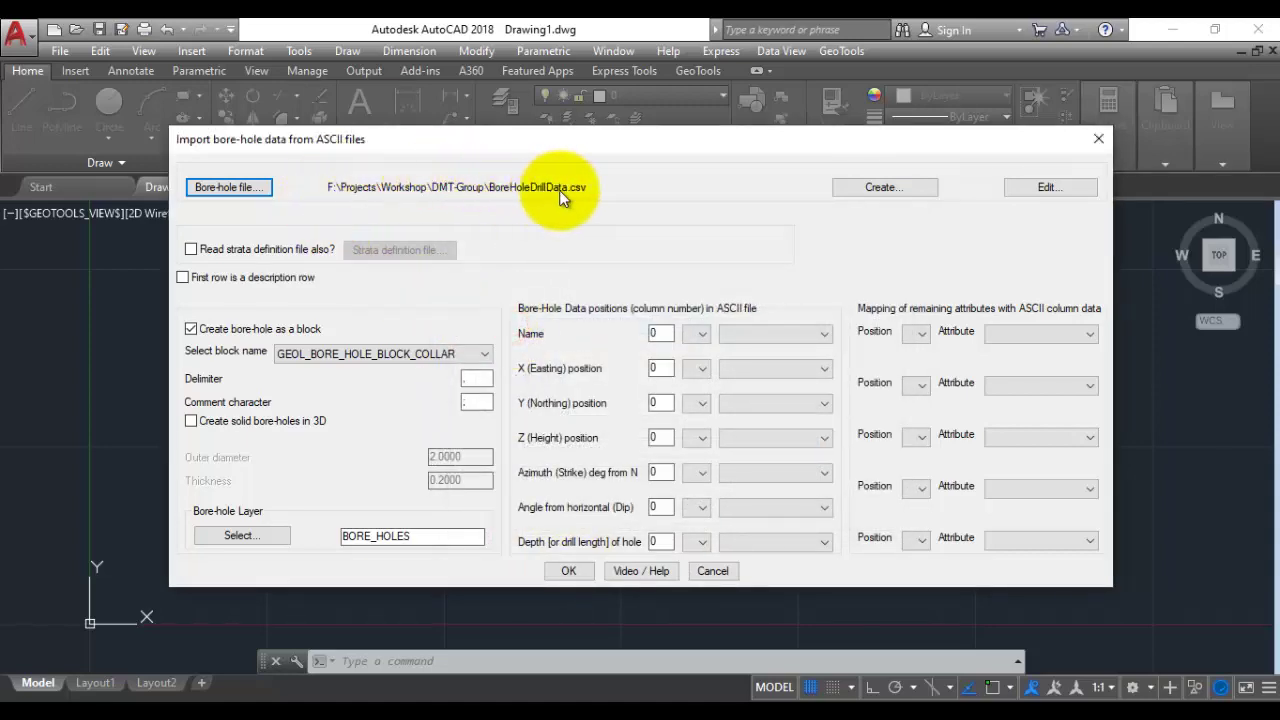
- Review the CSV records and the expected column-order explanation, then close both
click(1020, 184)
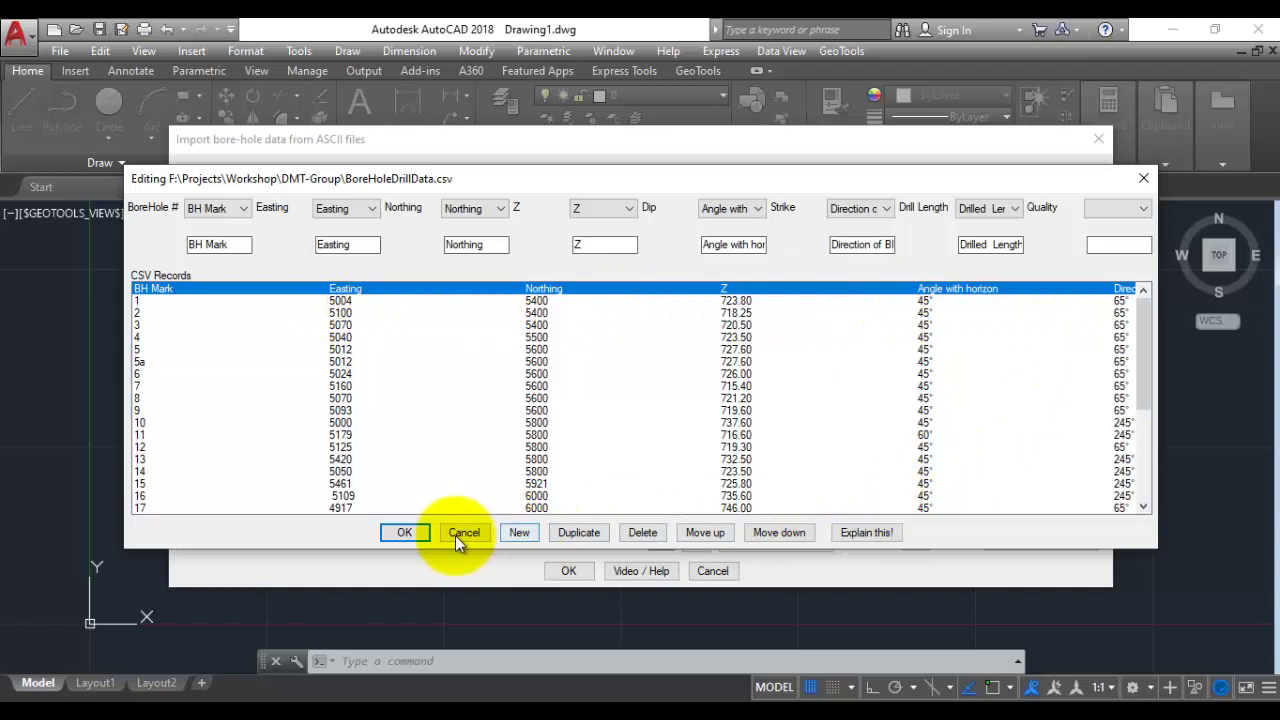
click(866, 532)
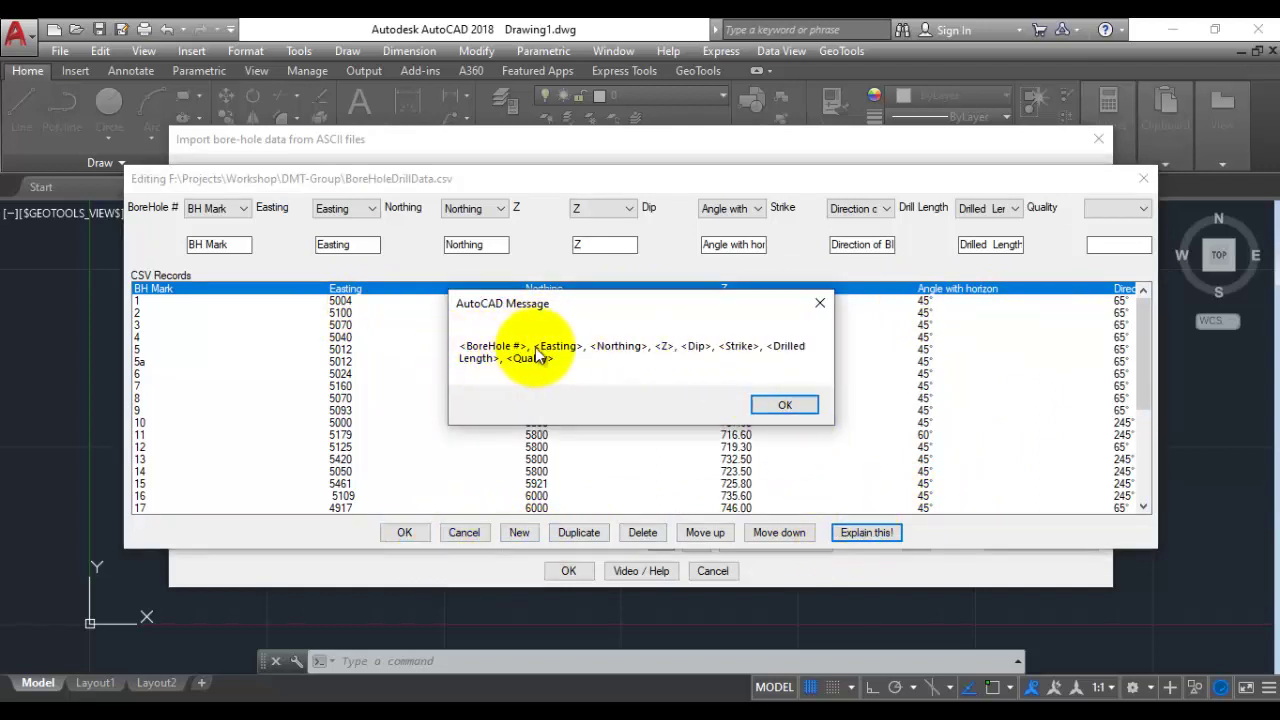
click(784, 404)
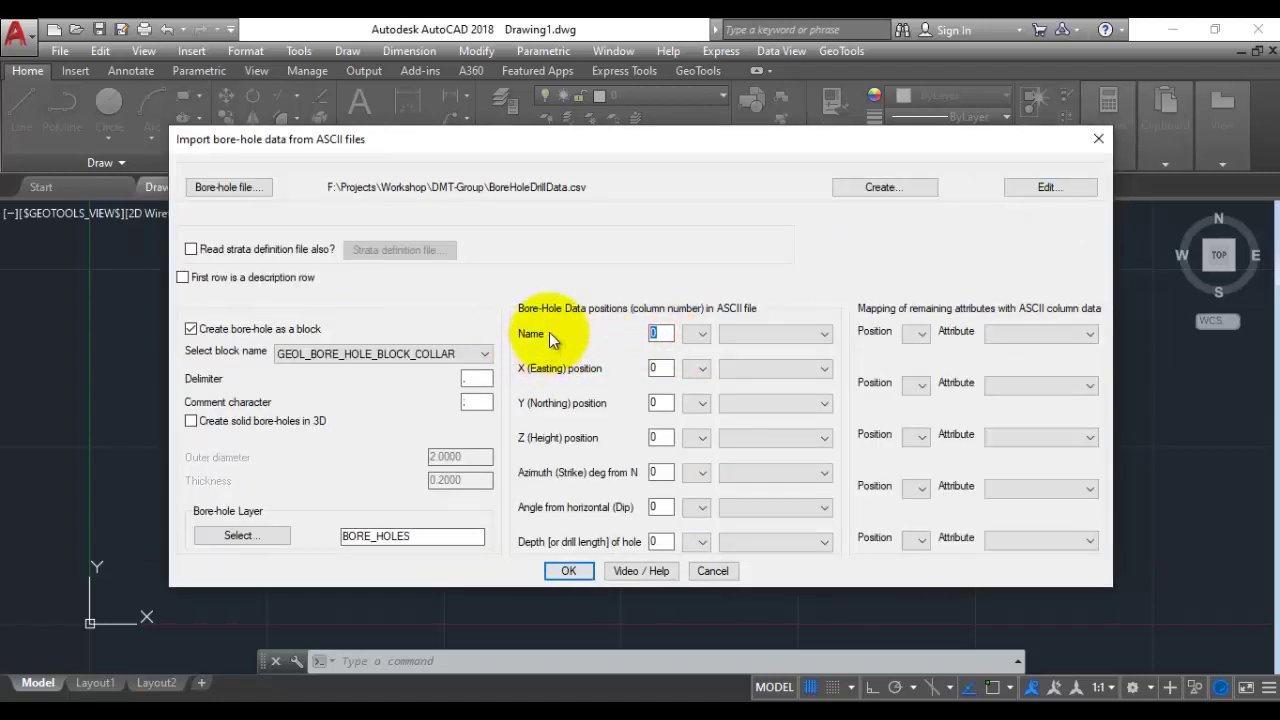
- Map Easting to column 2, Northing to column 3 and Z height to column 4
click(662, 368)
text(2)
click(658, 402)
text(3)
click(659, 437)
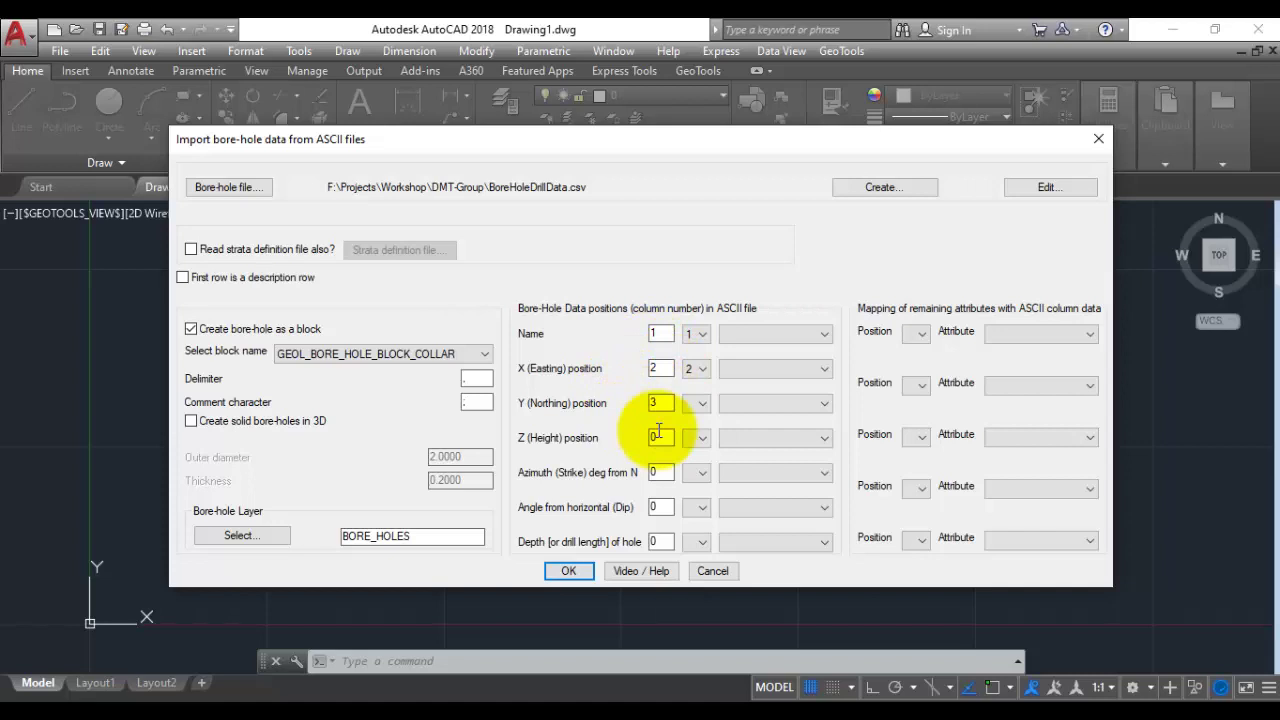
click(664, 437)
text(4)
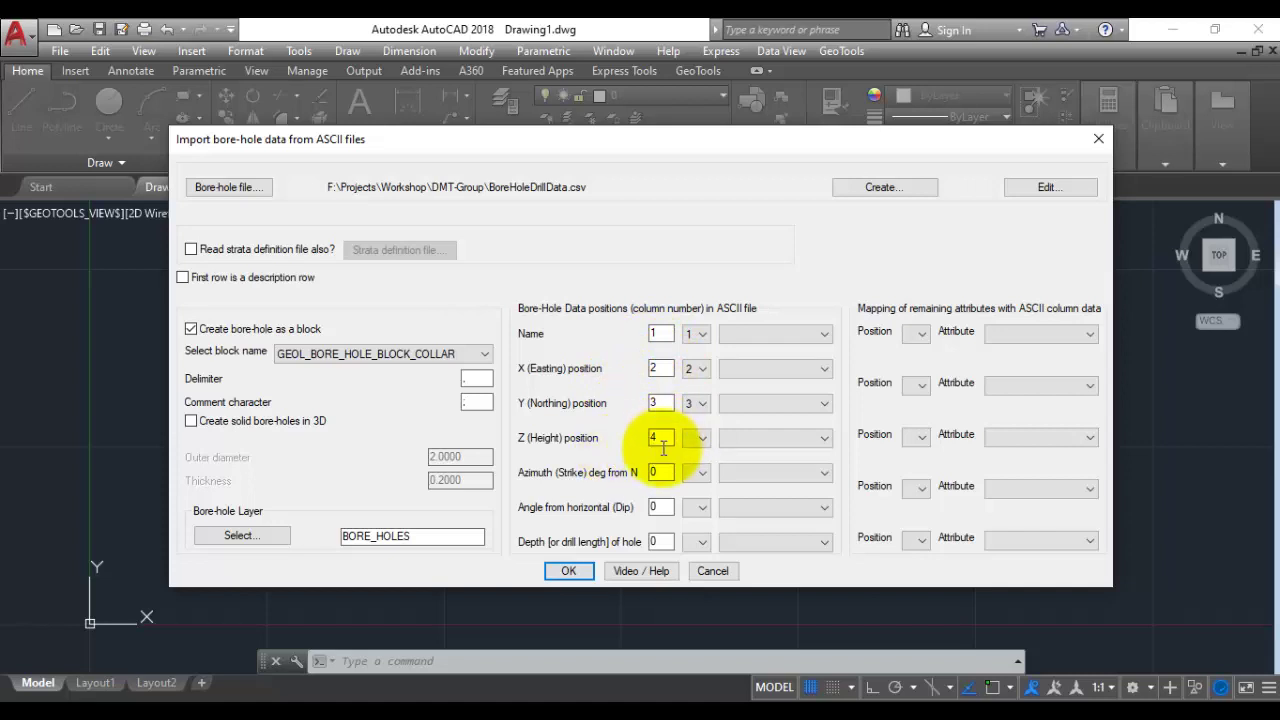
- Map azimuth to column 6, dip to 5, depth to 7, using block GEOL_BORE_HOLE_BLOCK_COLLAR
click(664, 471)
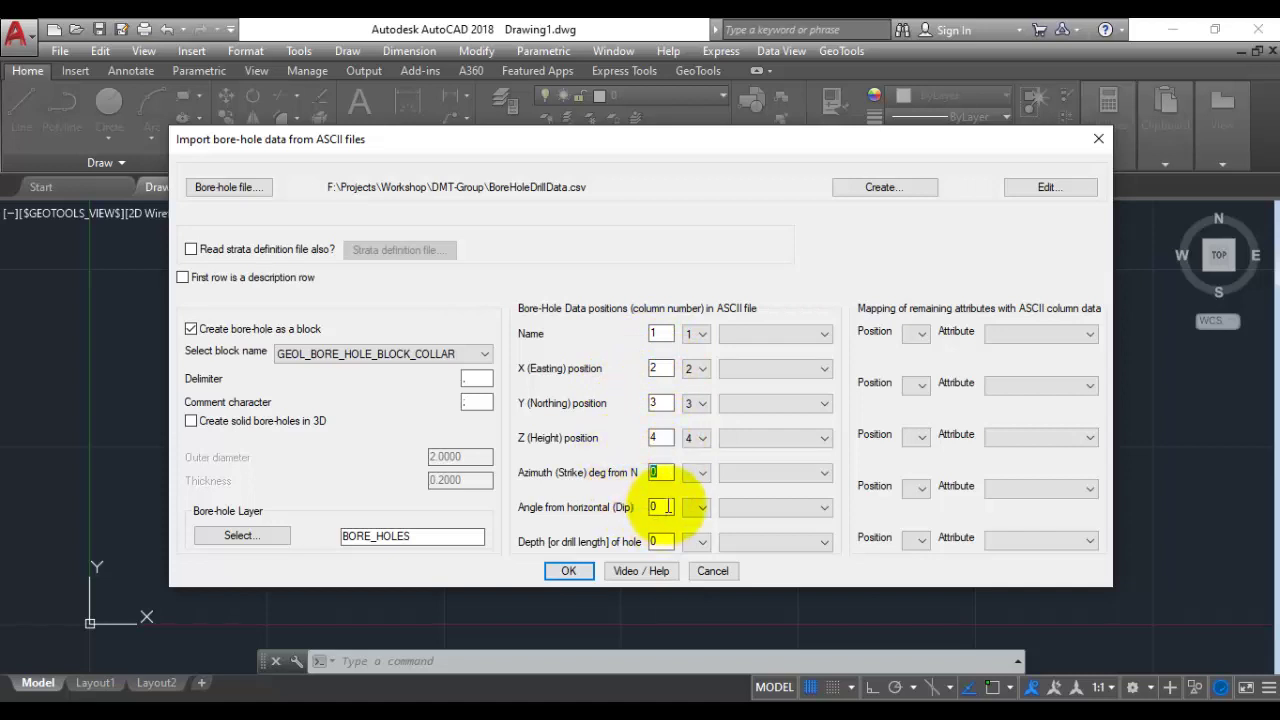
text(6)
click(663, 507)
text(5)
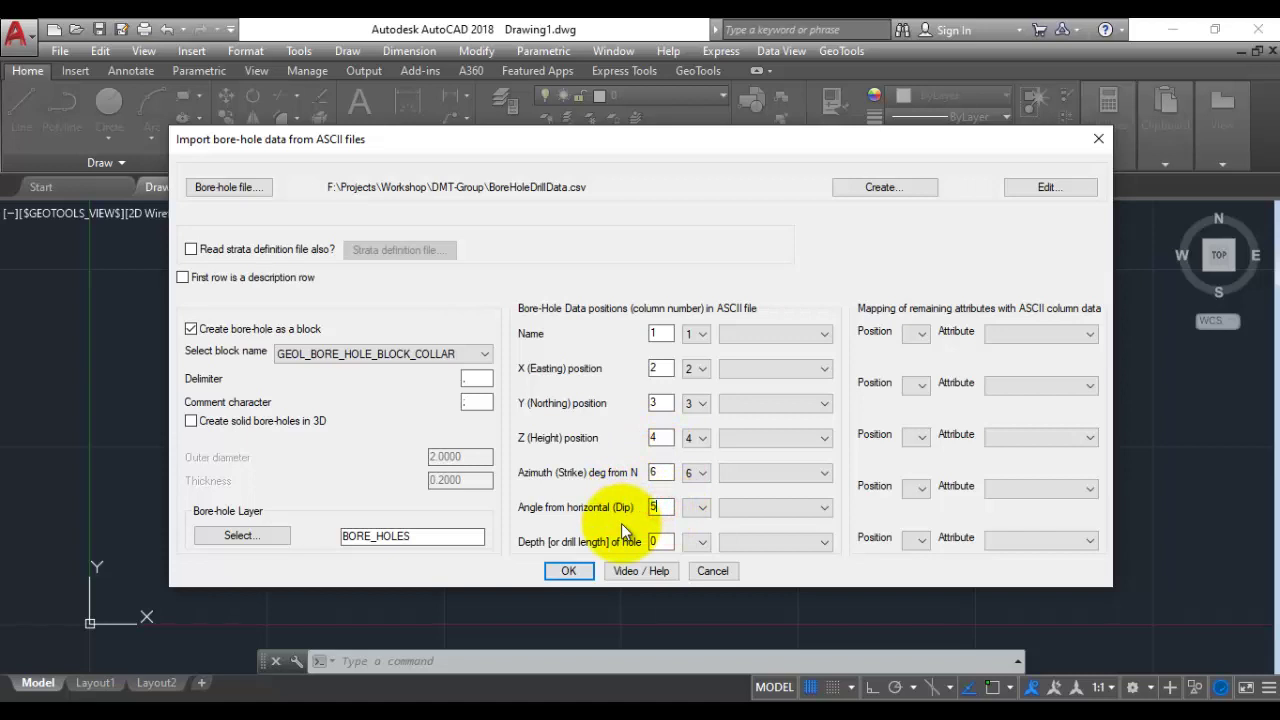
click(662, 541)
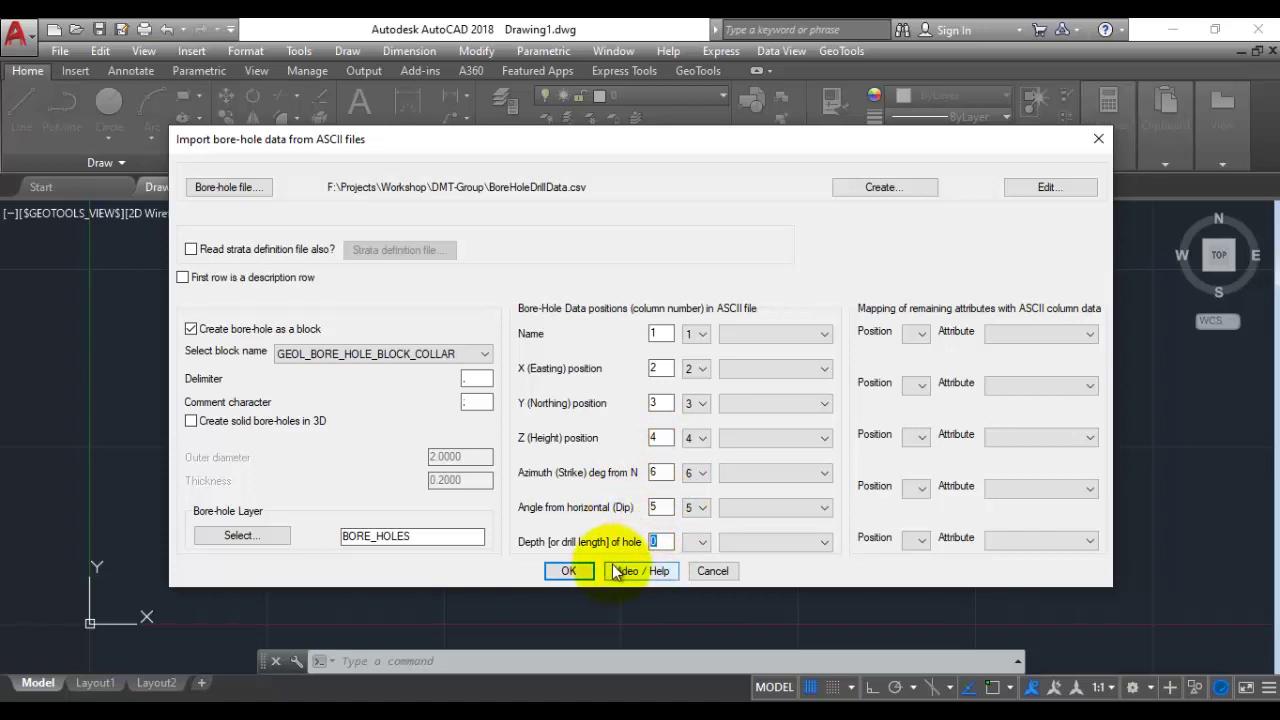
text(7)
click(410, 354)
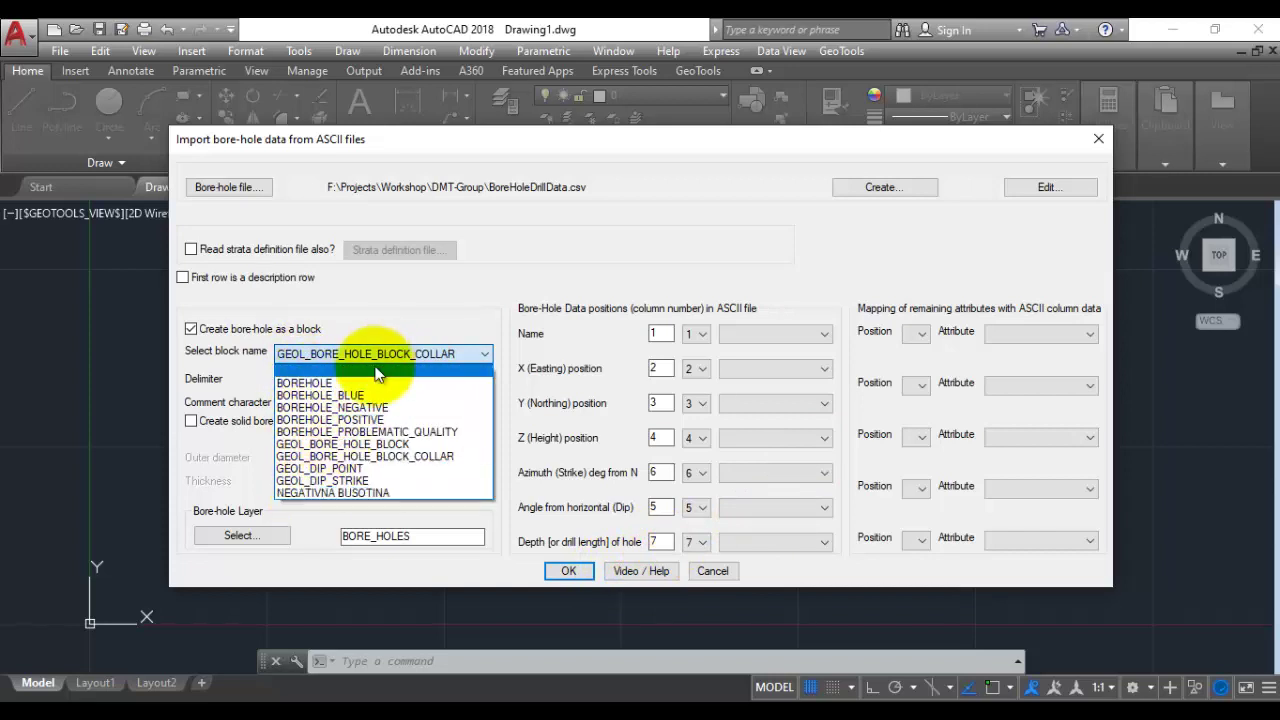
click(291, 366)
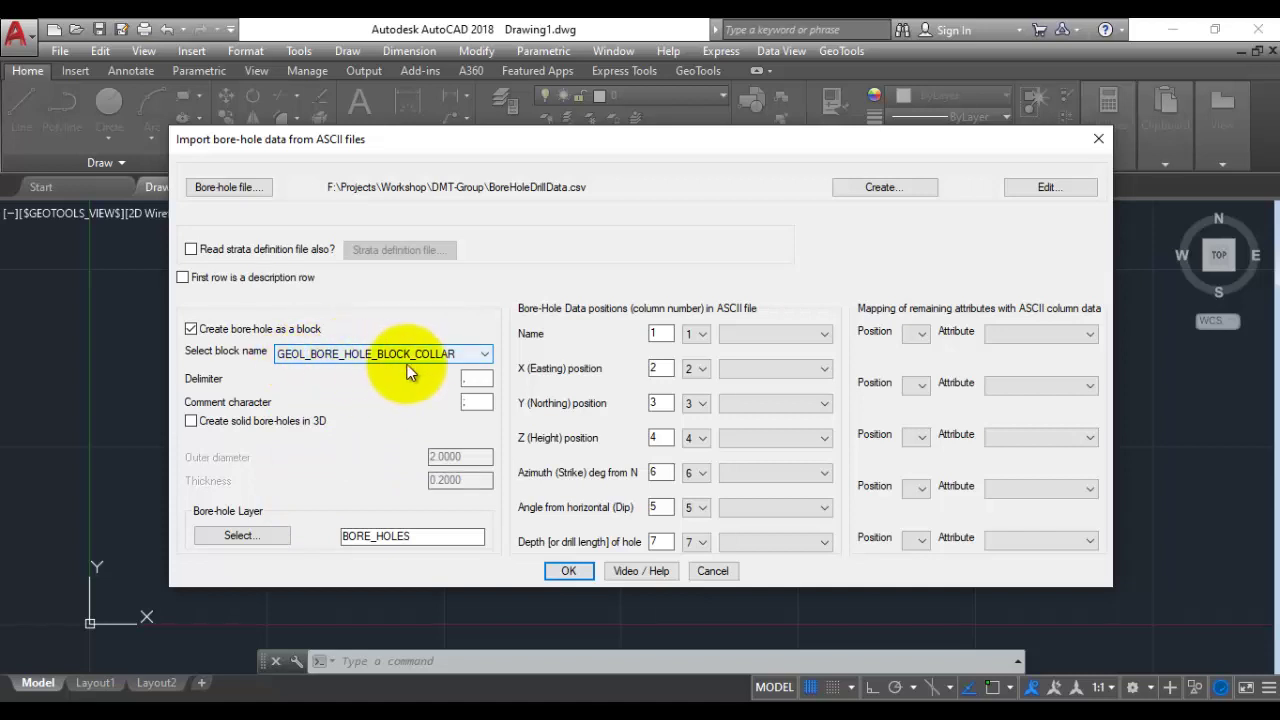
- Match columns to attributes BH_NAME, EASTING, NORTHING, RL, BH_AZIMUTH, BH_DIP and BH_DEPTH
click(800, 333)
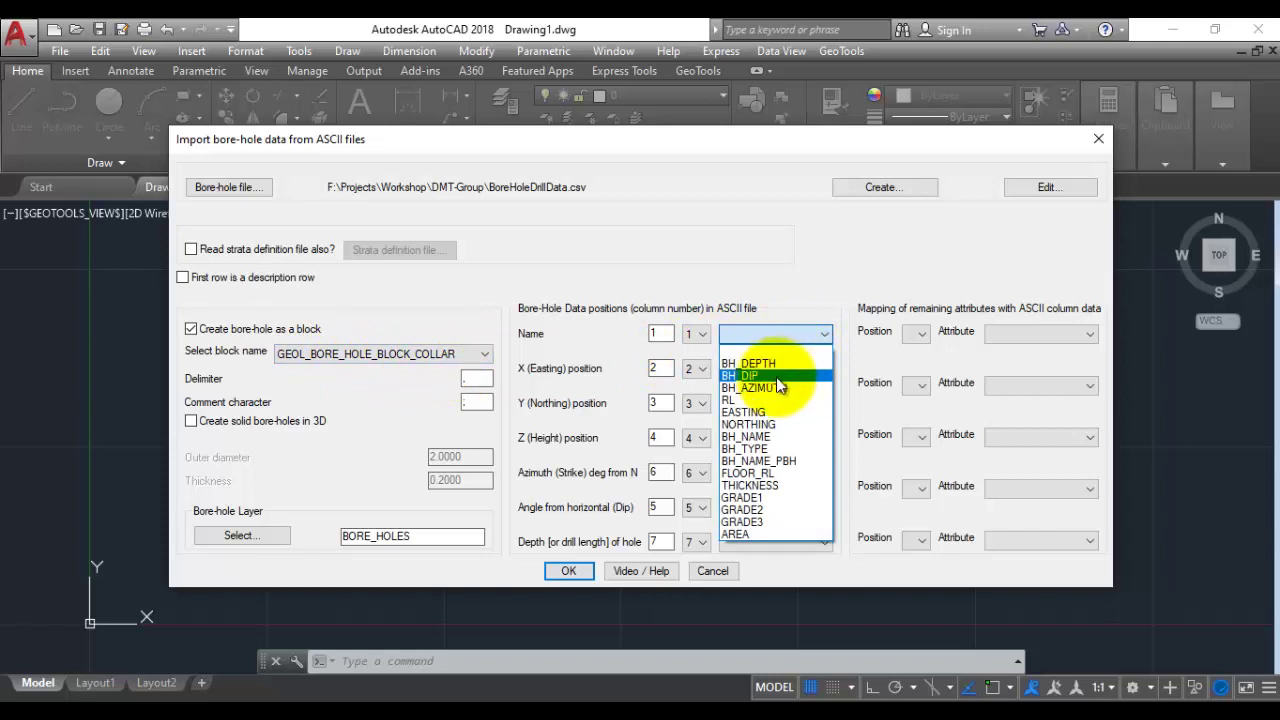
click(748, 436)
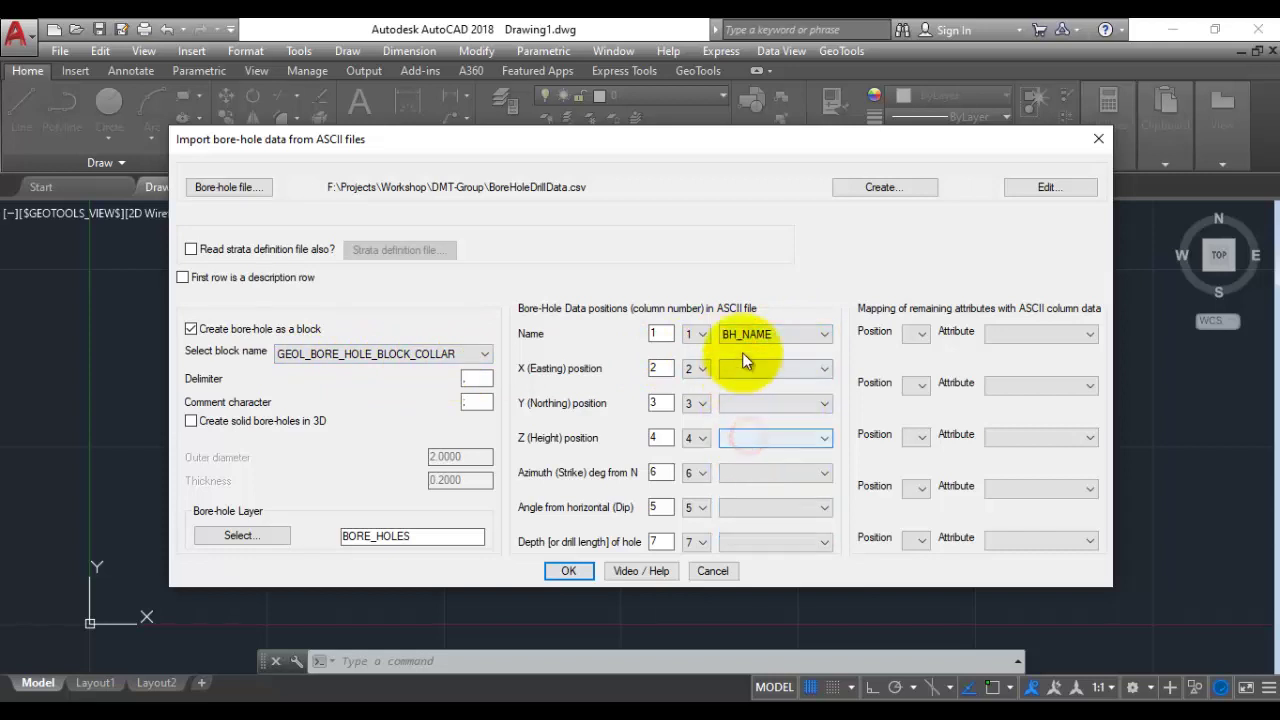
click(744, 371)
click(745, 440)
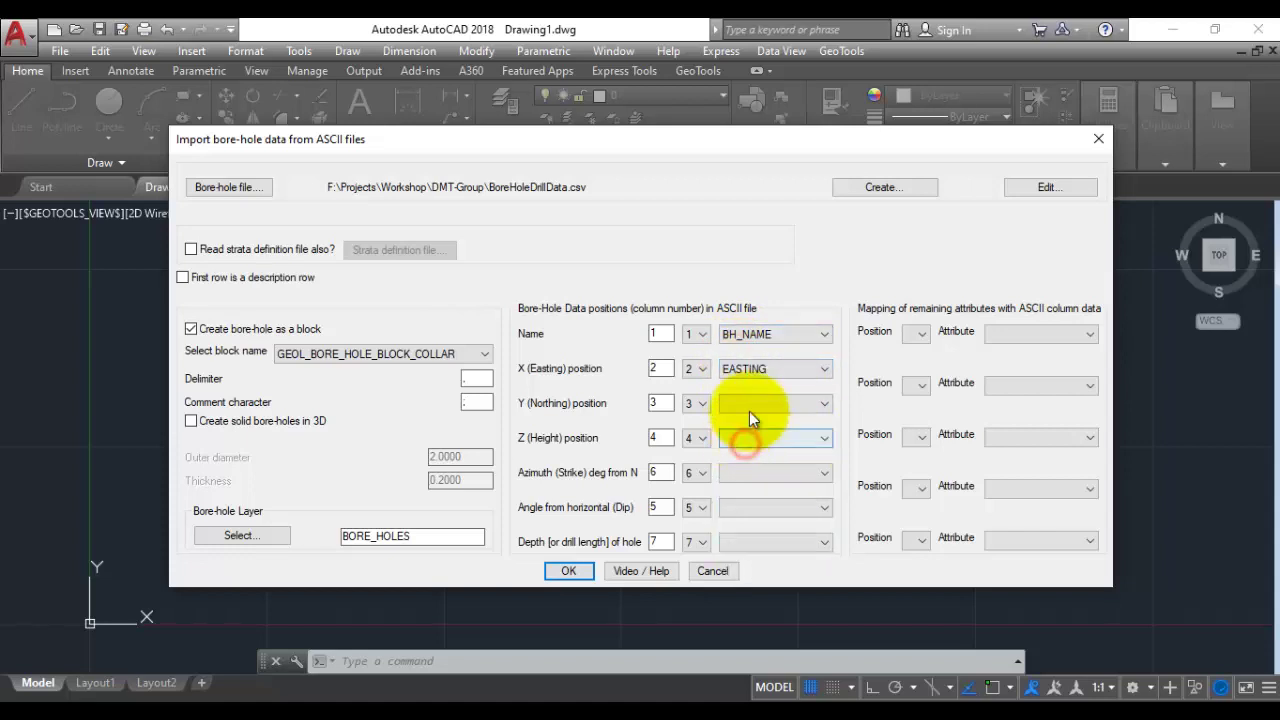
click(753, 410)
click(745, 474)
click(745, 439)
click(732, 505)
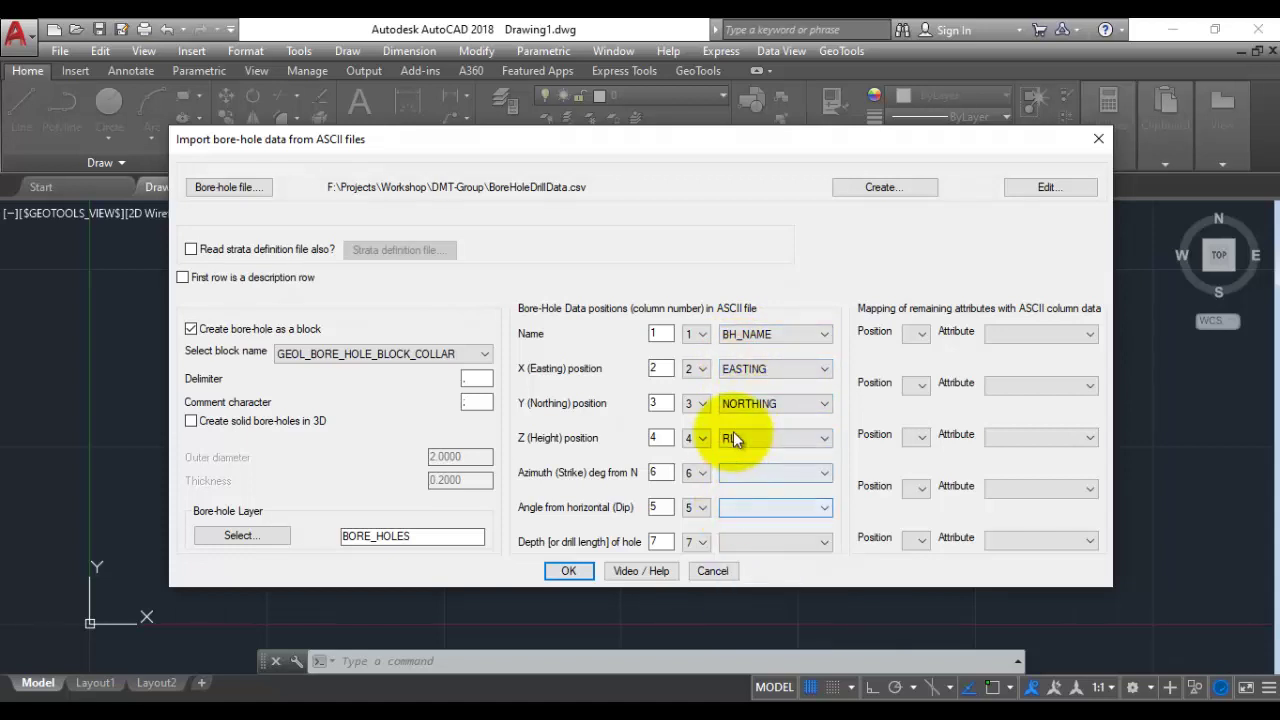
click(725, 475)
click(749, 494)
click(763, 543)
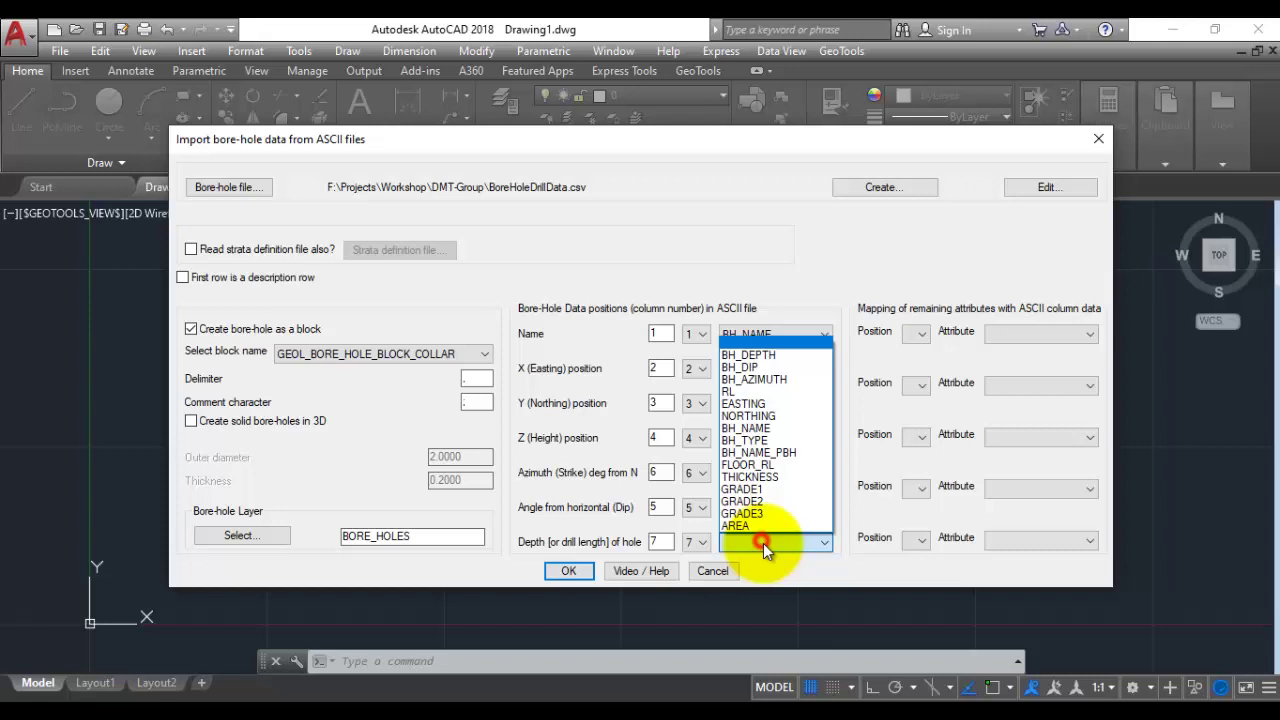
click(748, 355)
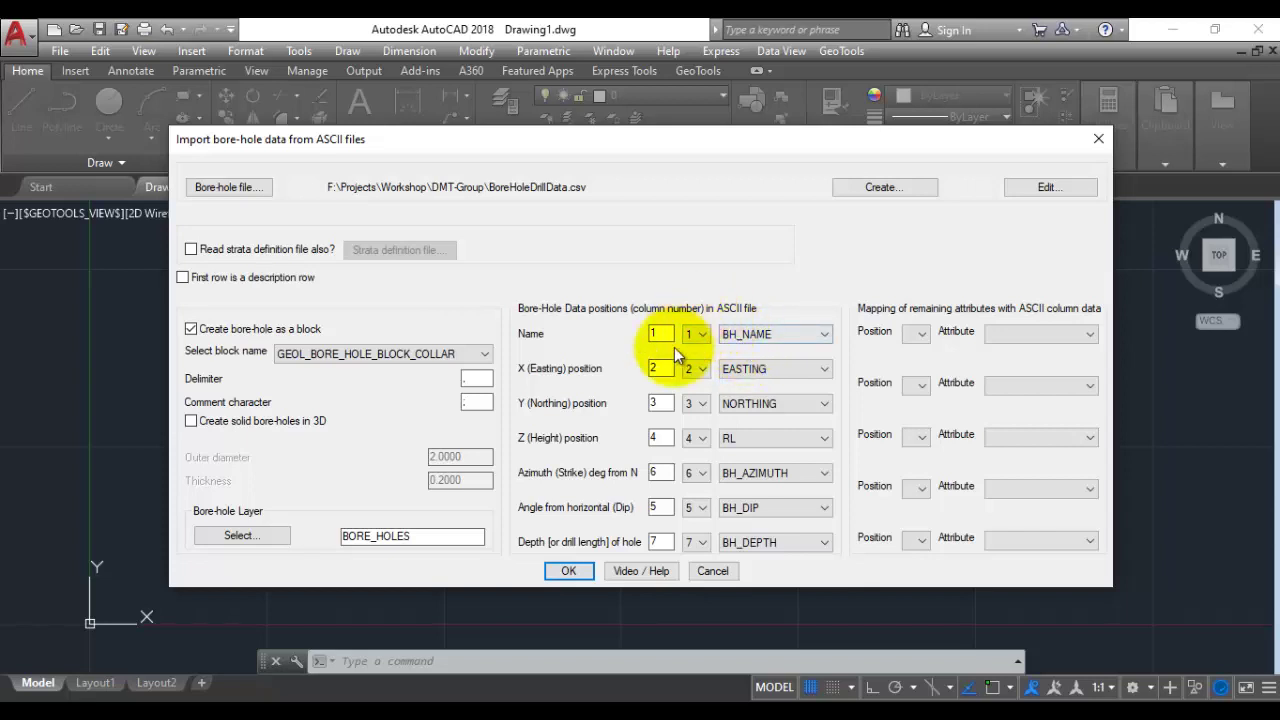
- Run the import to create 66 bore-hole objects, then zoom to extents
click(568, 571)
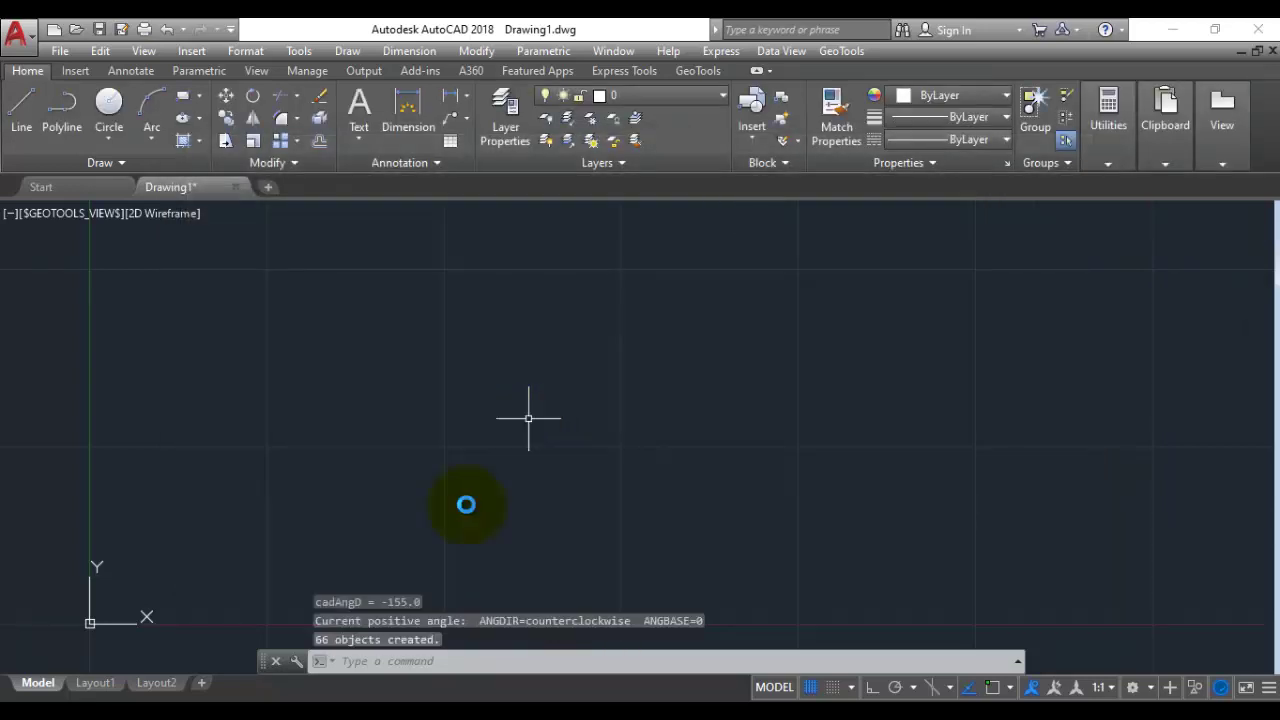
click(395, 664)
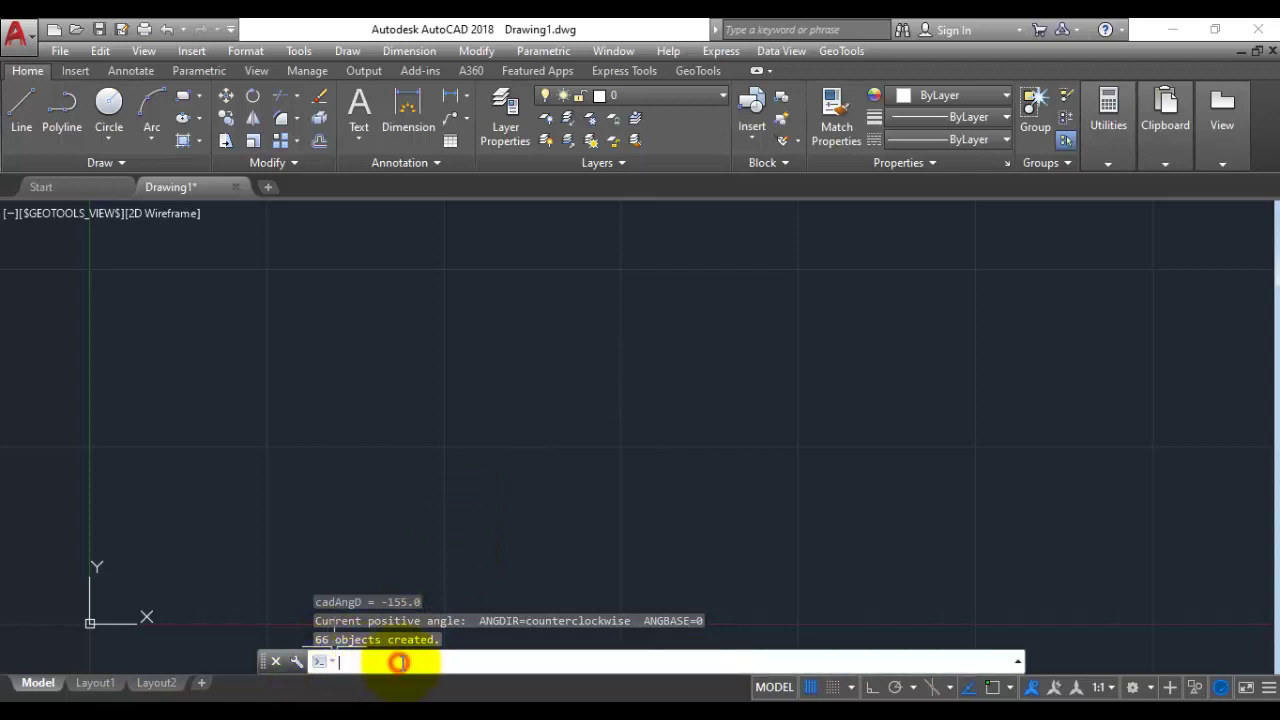
text(z)
key(Return)
text(e)
key(Return)
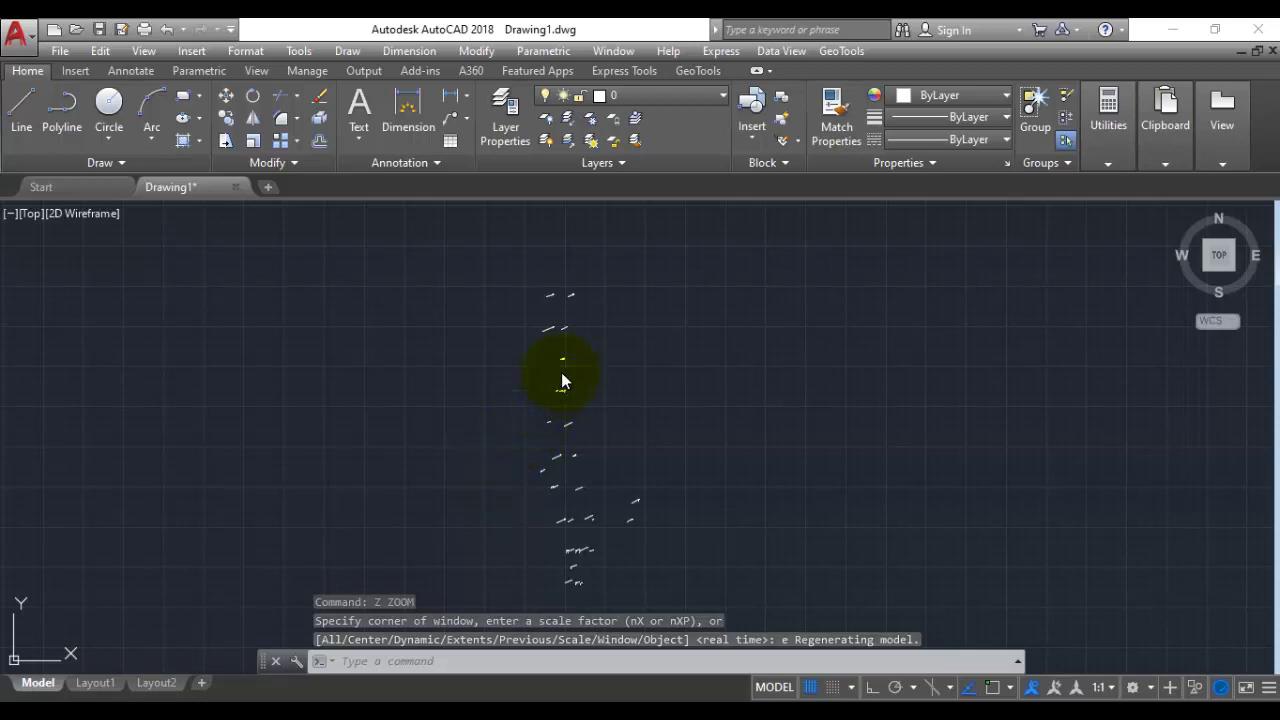
- Orbit to inspect the inclined borehole traces in 3D, then return to the Top view
shift+middle_drag(593, 254, 440, 480)
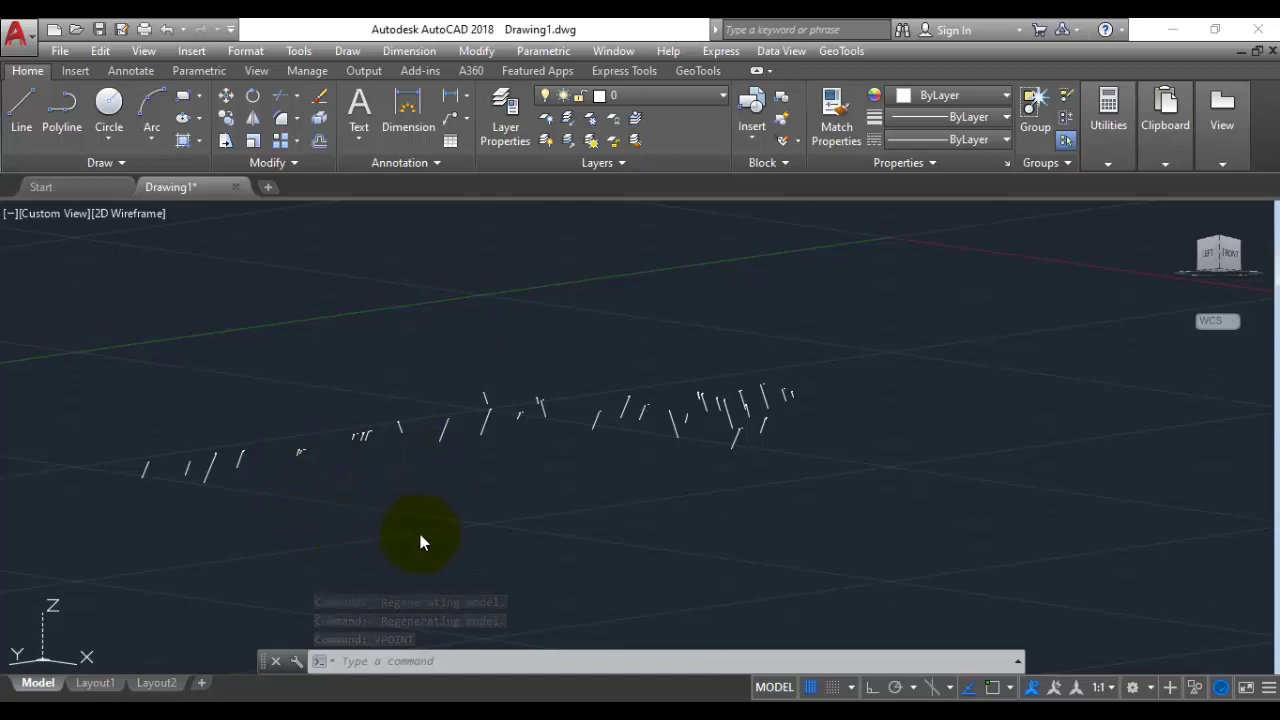
shift+middle_drag(469, 537, 391, 443)
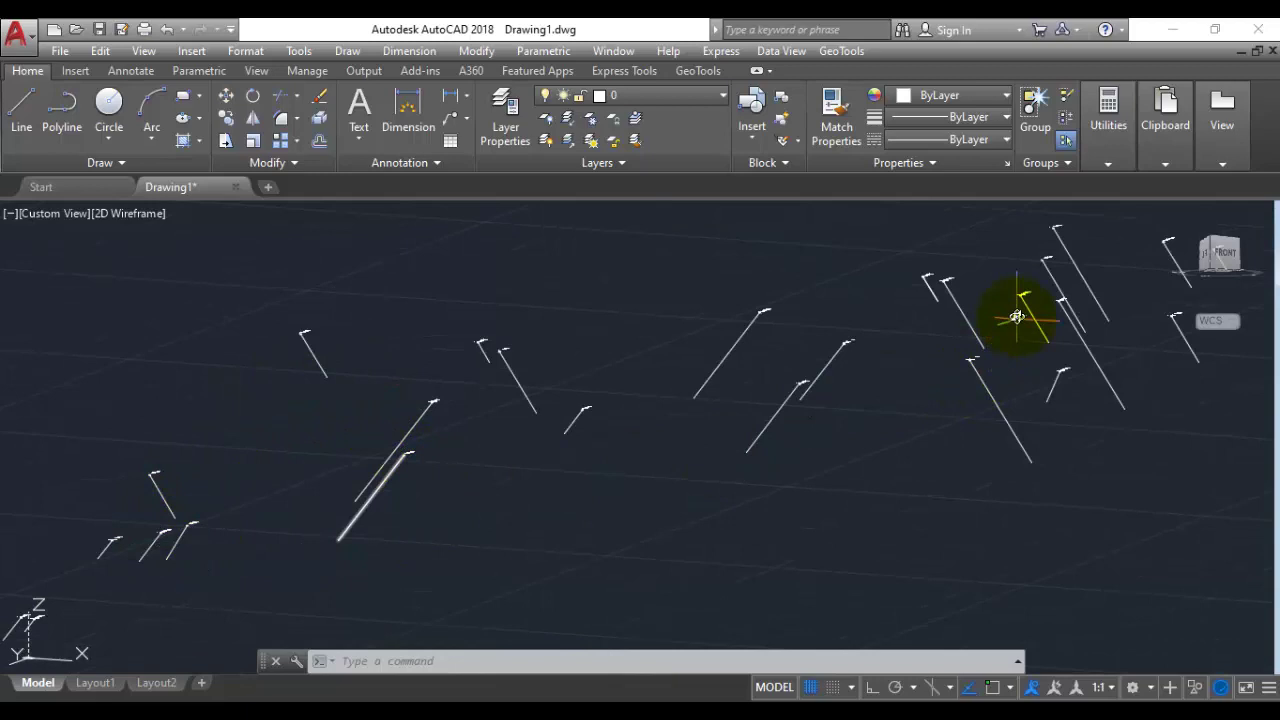
click(1195, 258)
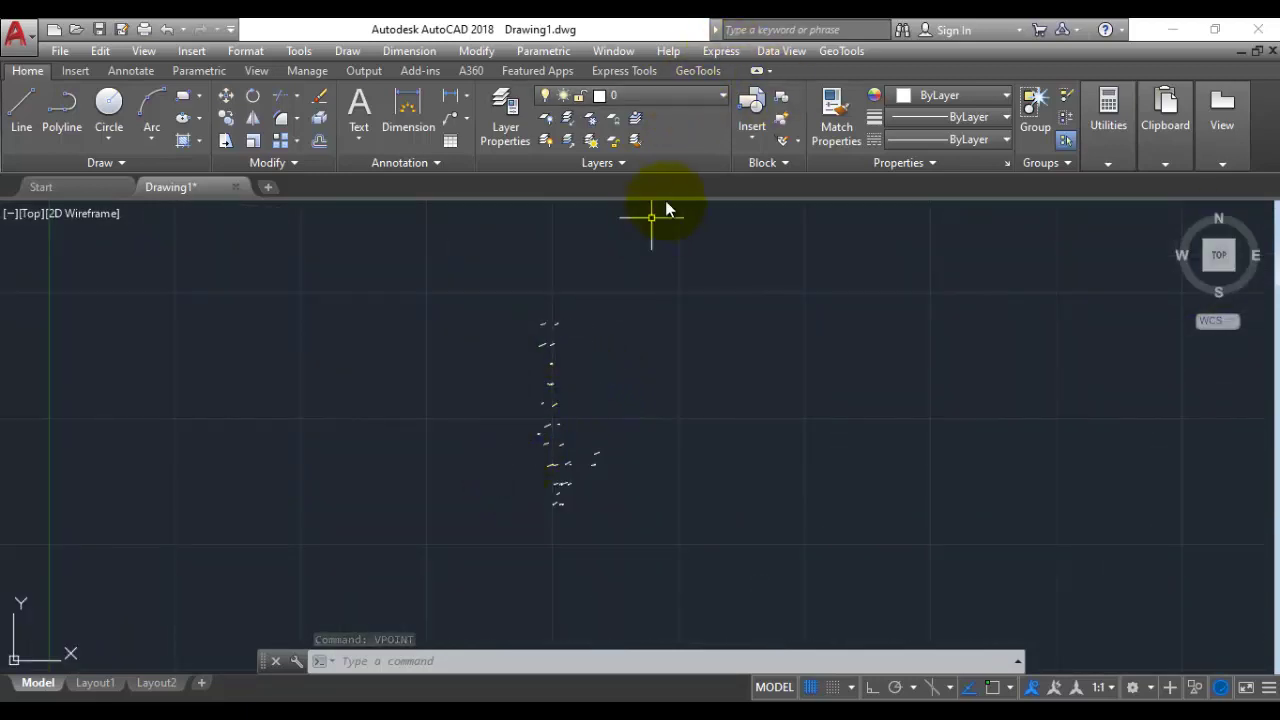
- Build a TIN surface between the borehole collars, measuring the maximum triangle length on screen
click(841, 51)
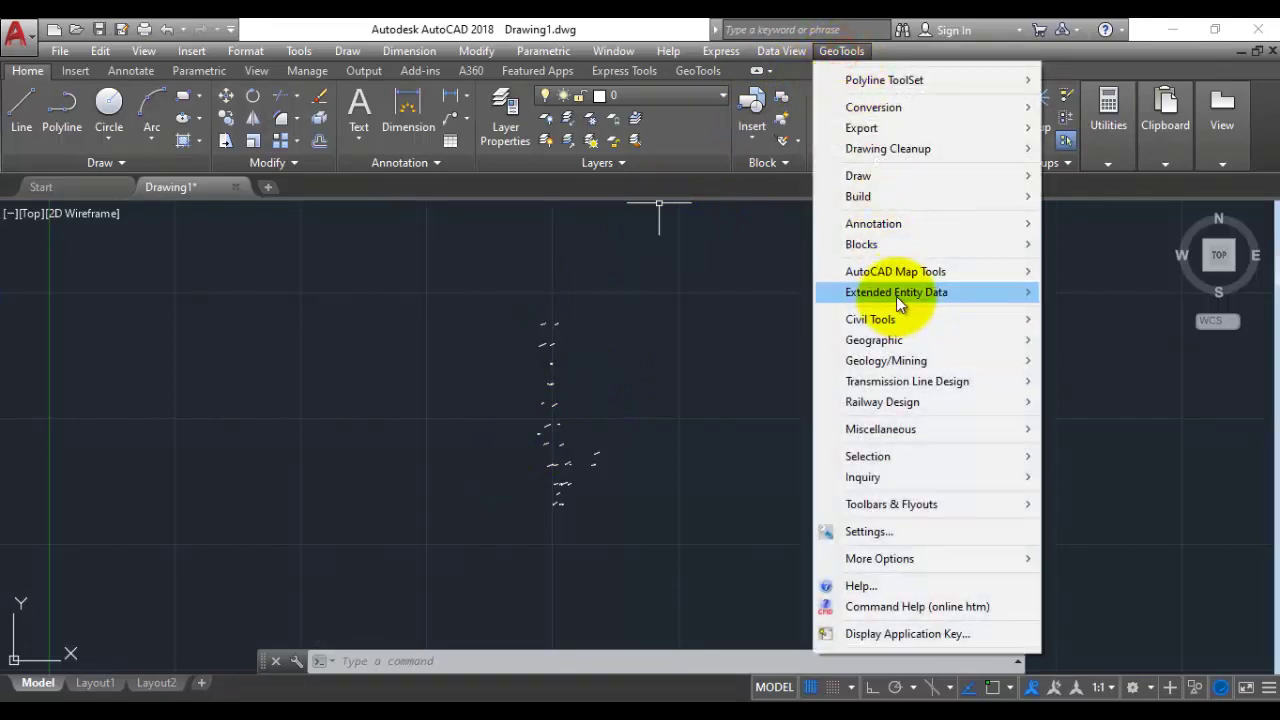
mouse_move(1017, 318)
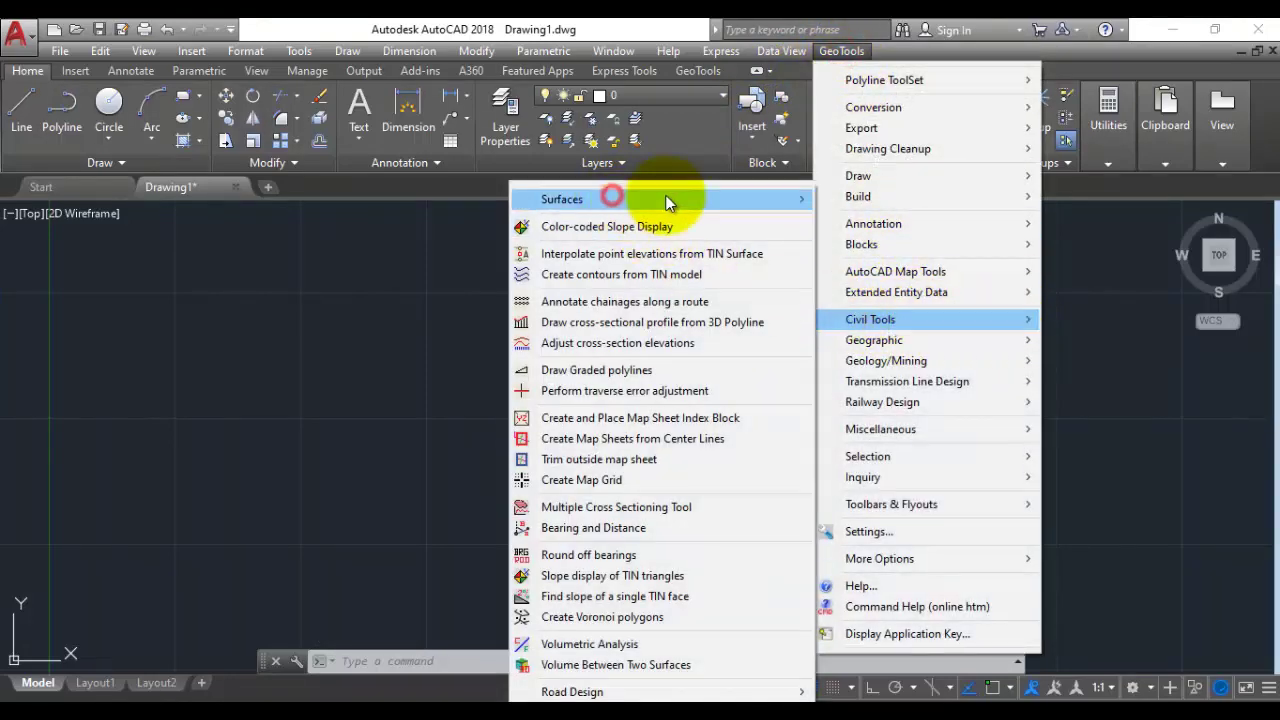
click(870, 199)
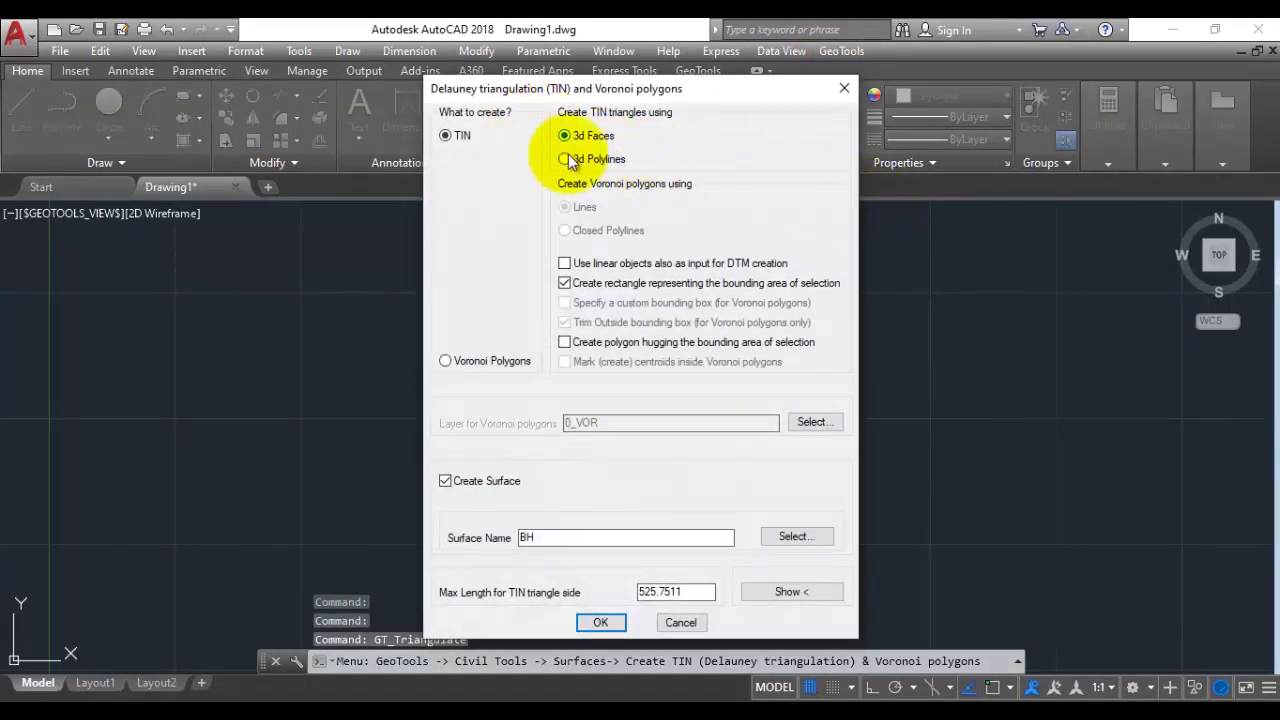
click(789, 593)
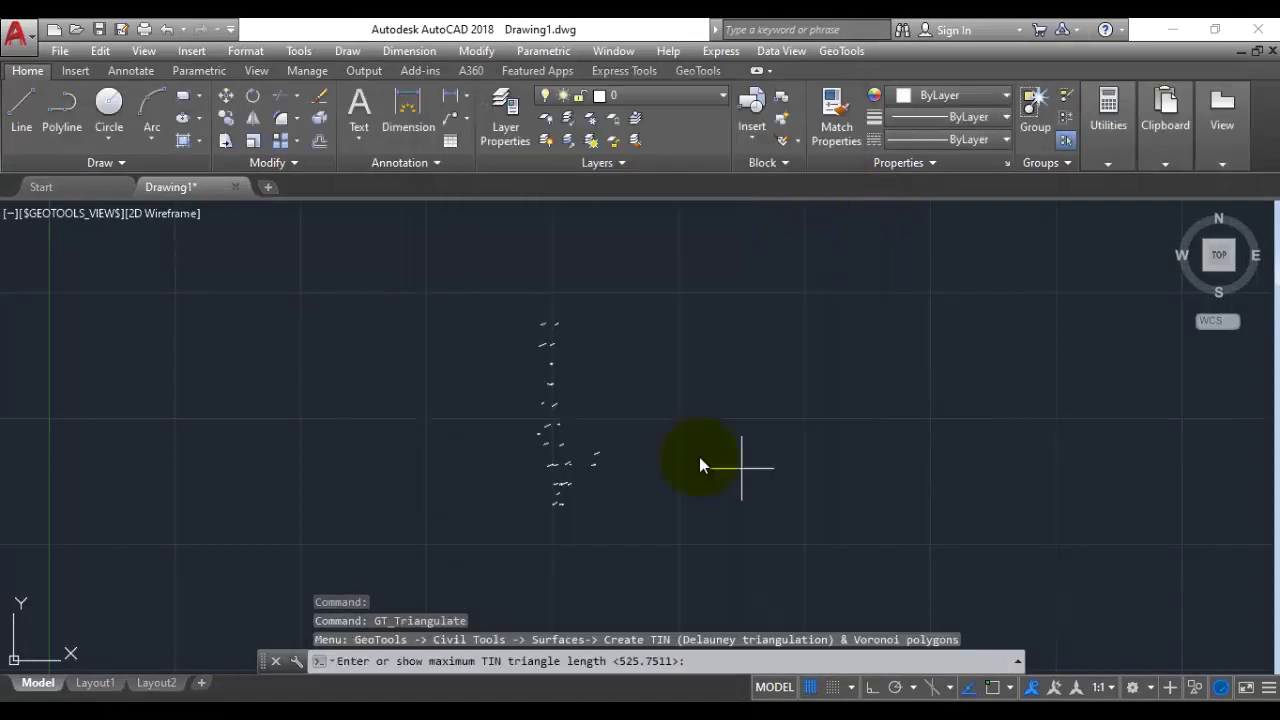
click(611, 463)
click(581, 501)
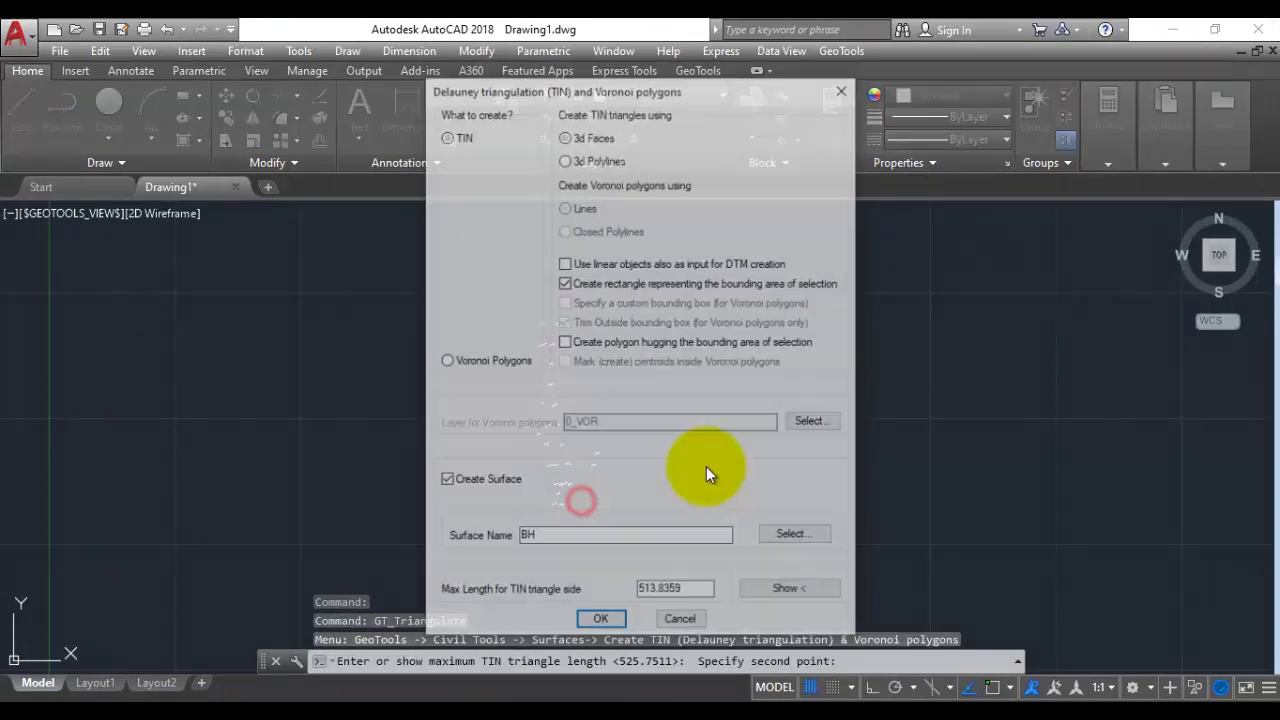
click(600, 617)
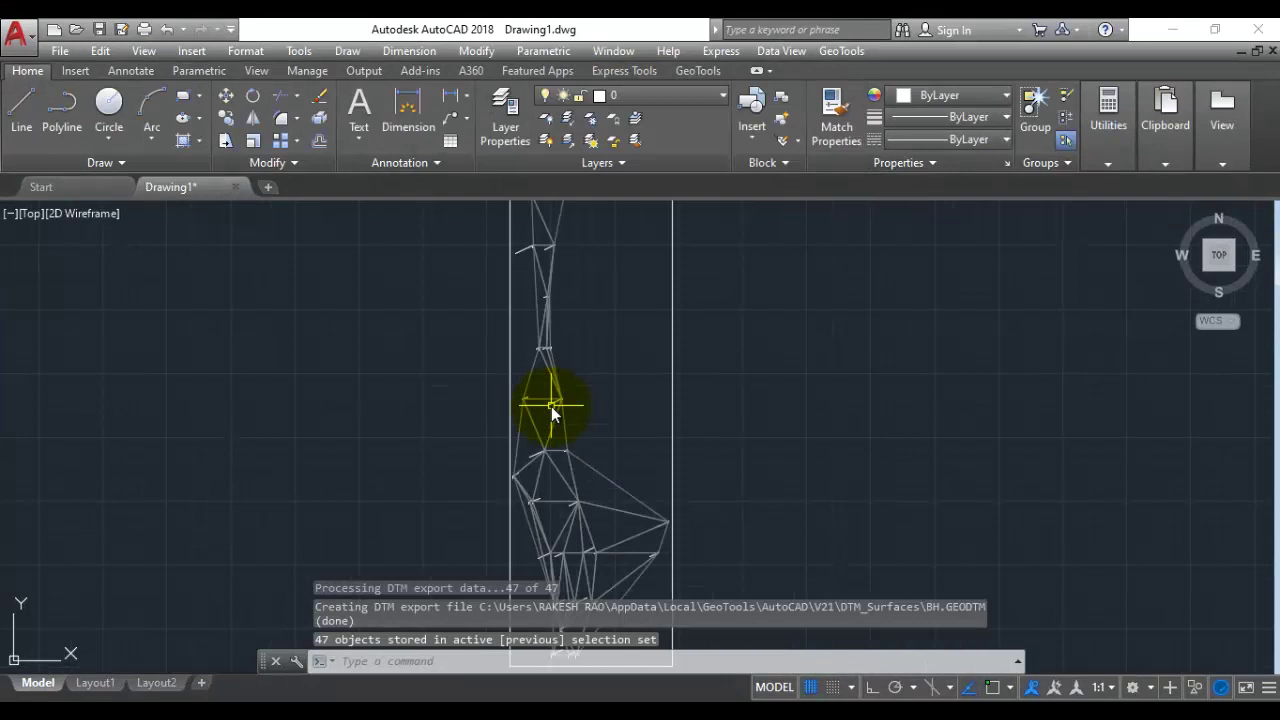
- Zoom, pan and orbit the 47-triangle TIN mesh into a 3D custom view
scroll(555, 430, down, 2)
scroll(563, 470, up, 6)
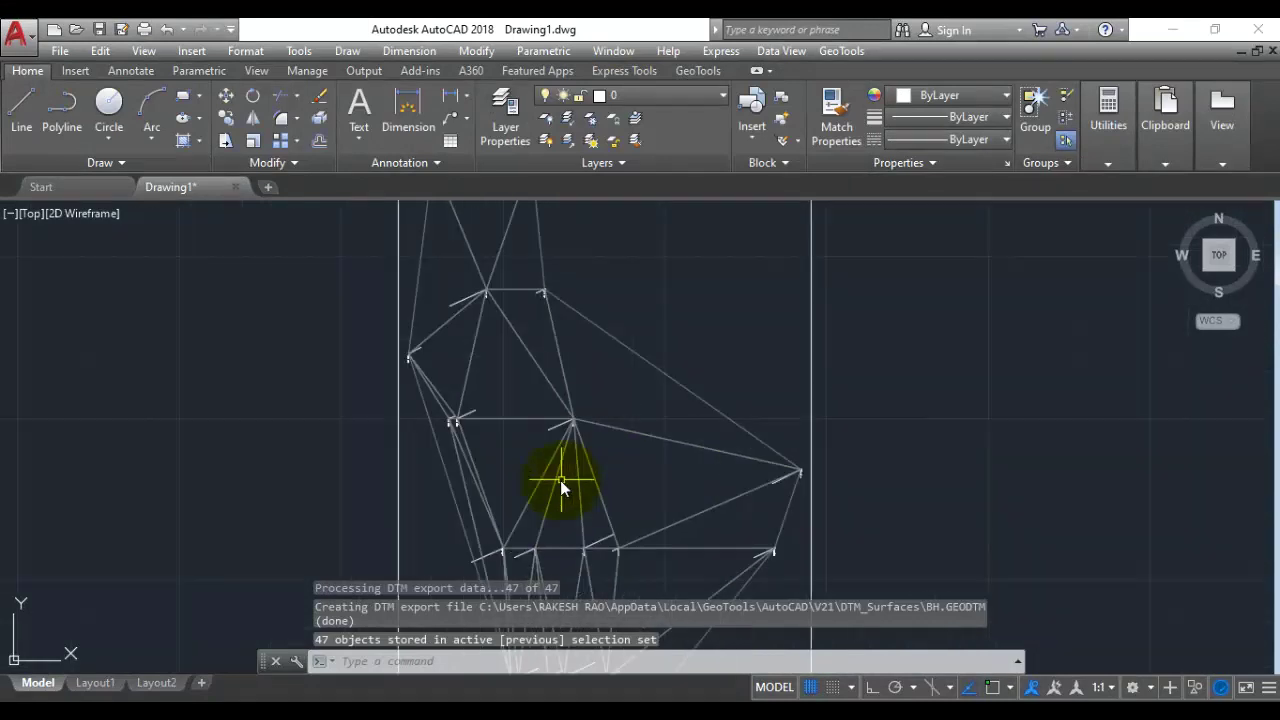
middle_drag(560, 480, 489, 333)
scroll(490, 400, down, 2)
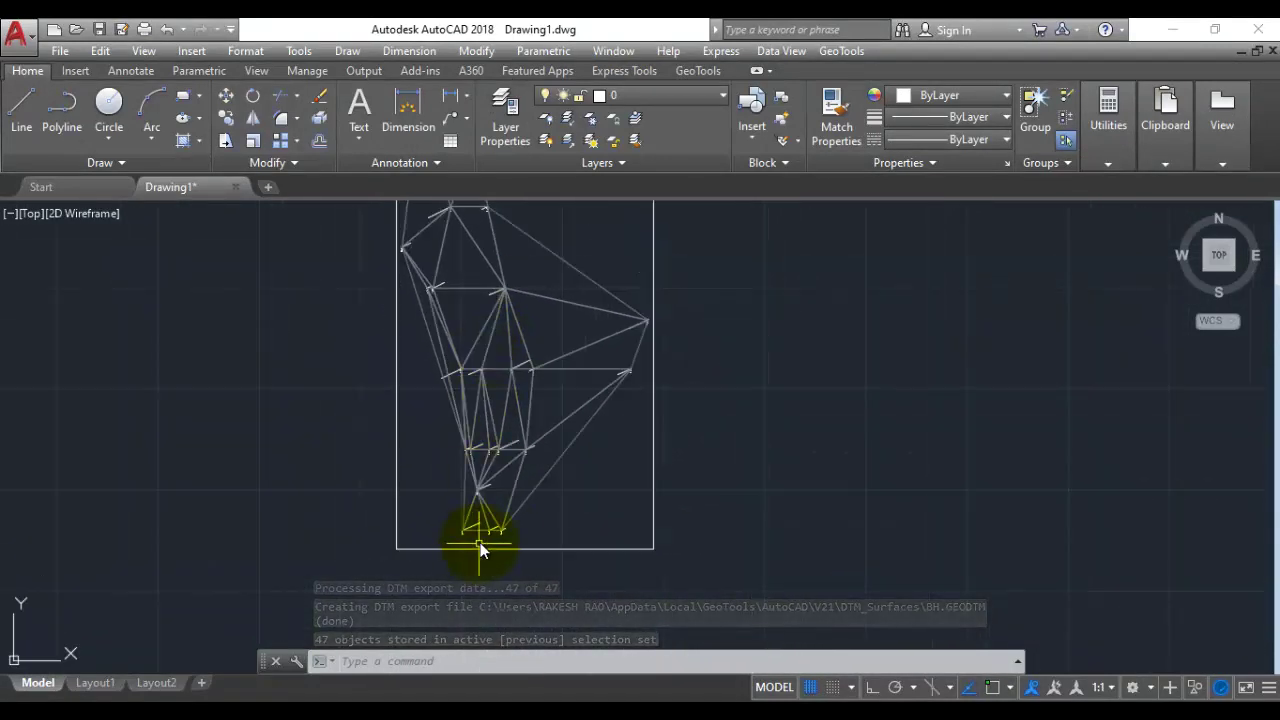
scroll(460, 320, down, 3)
middle_drag(466, 300, 569, 504)
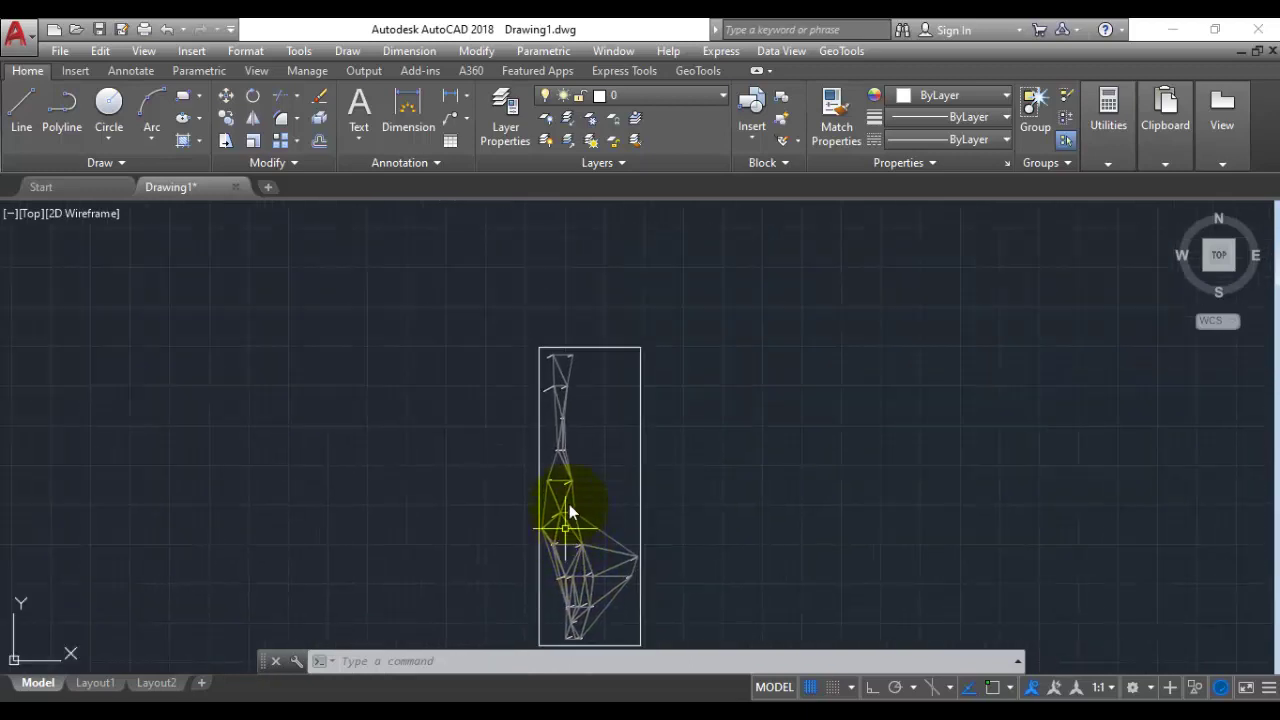
scroll(571, 360, up, 5)
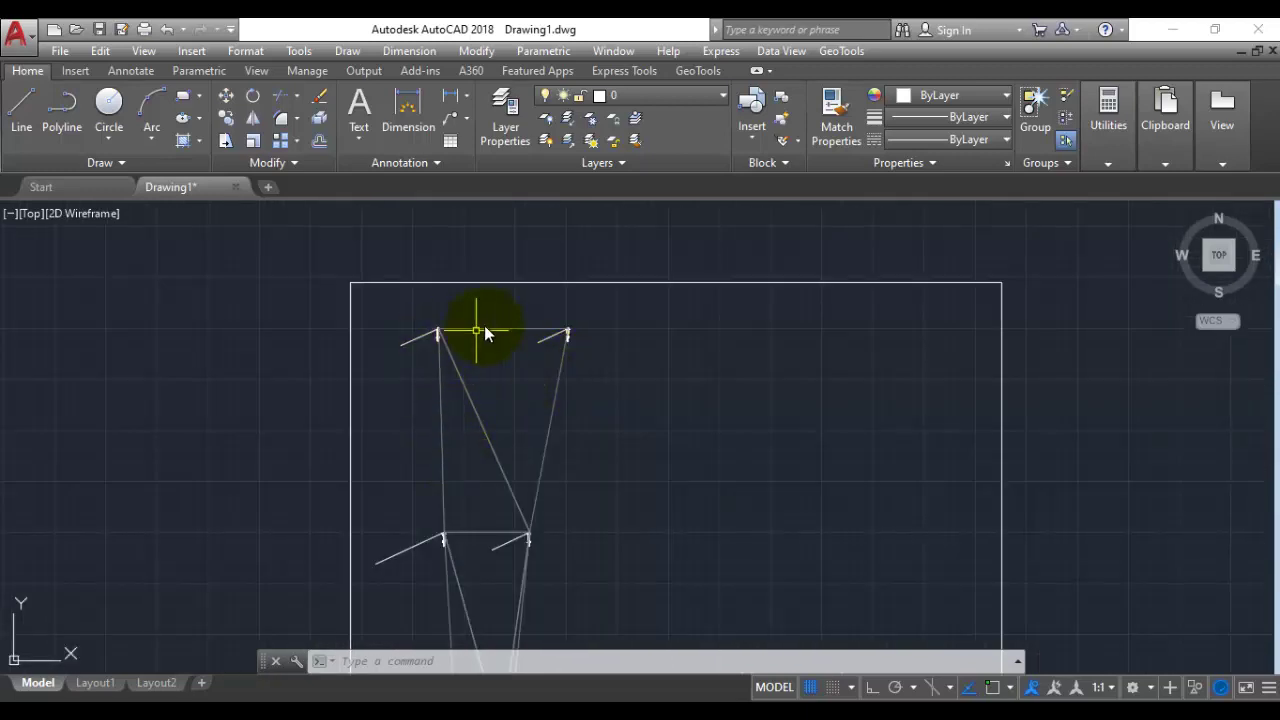
scroll(514, 474, down, 5)
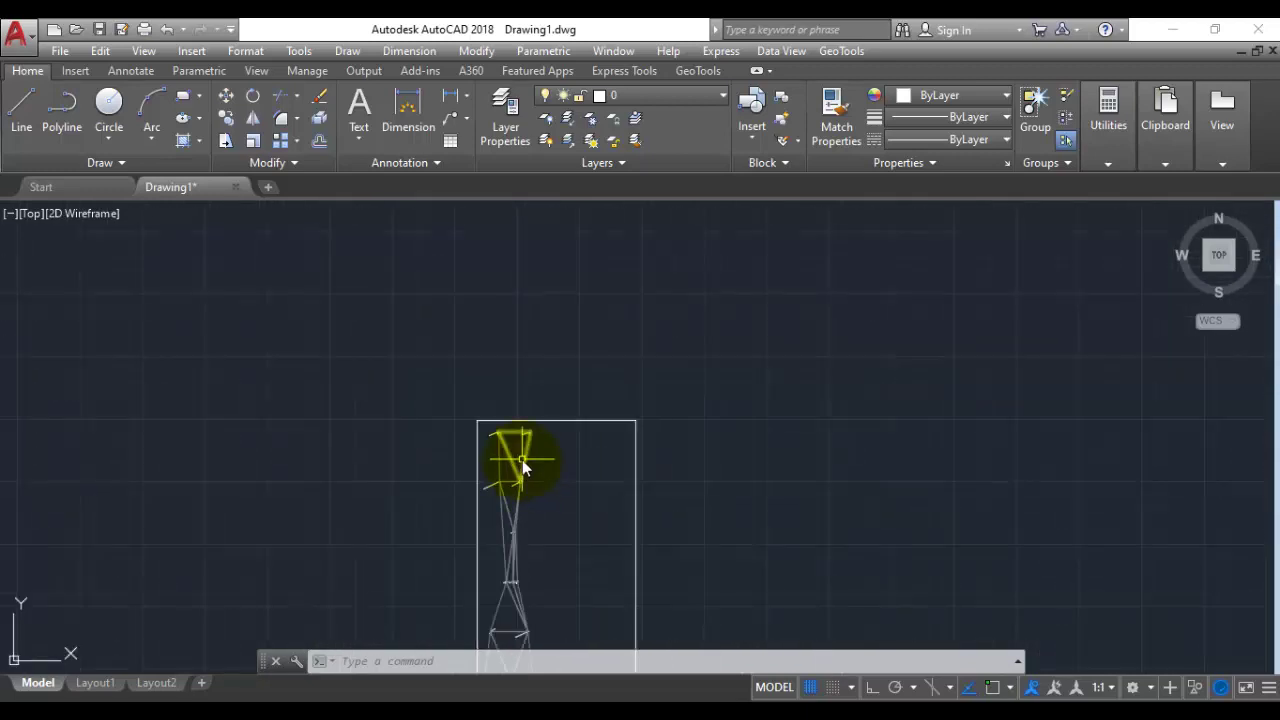
shift+middle_drag(514, 470, 400, 443)
scroll(400, 445, up, 6)
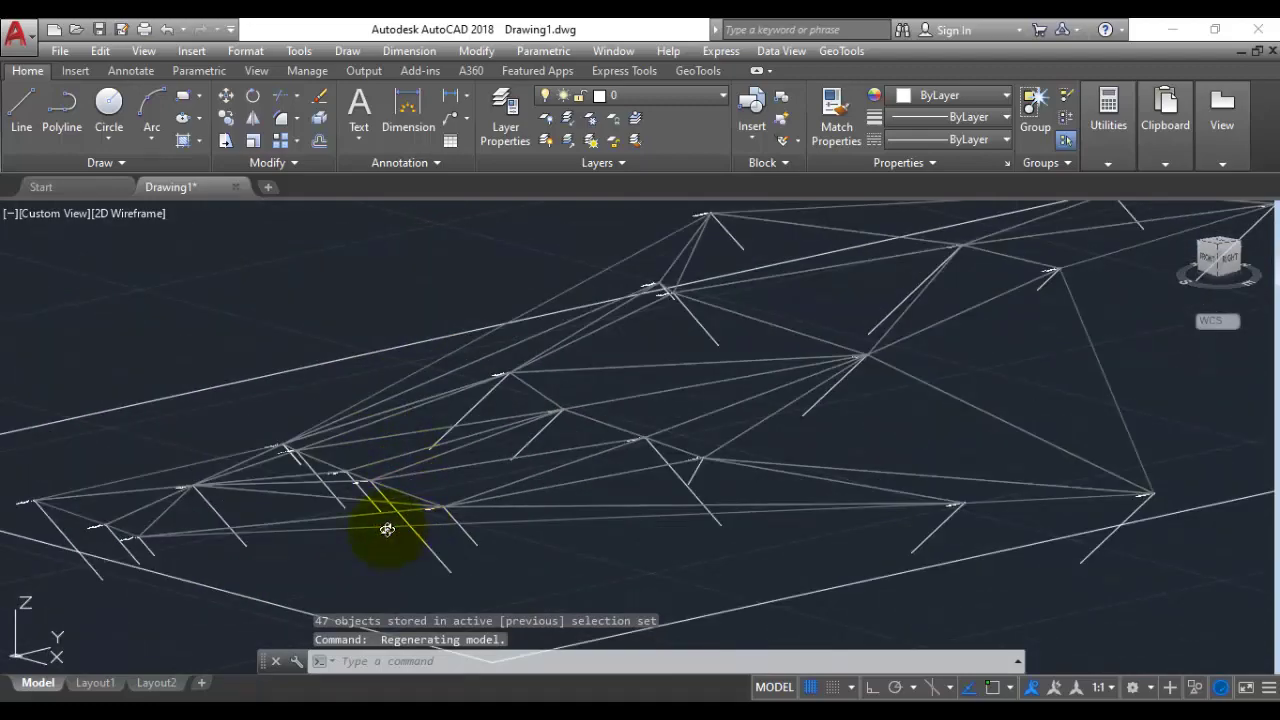
shift+middle_drag(386, 526, 451, 531)
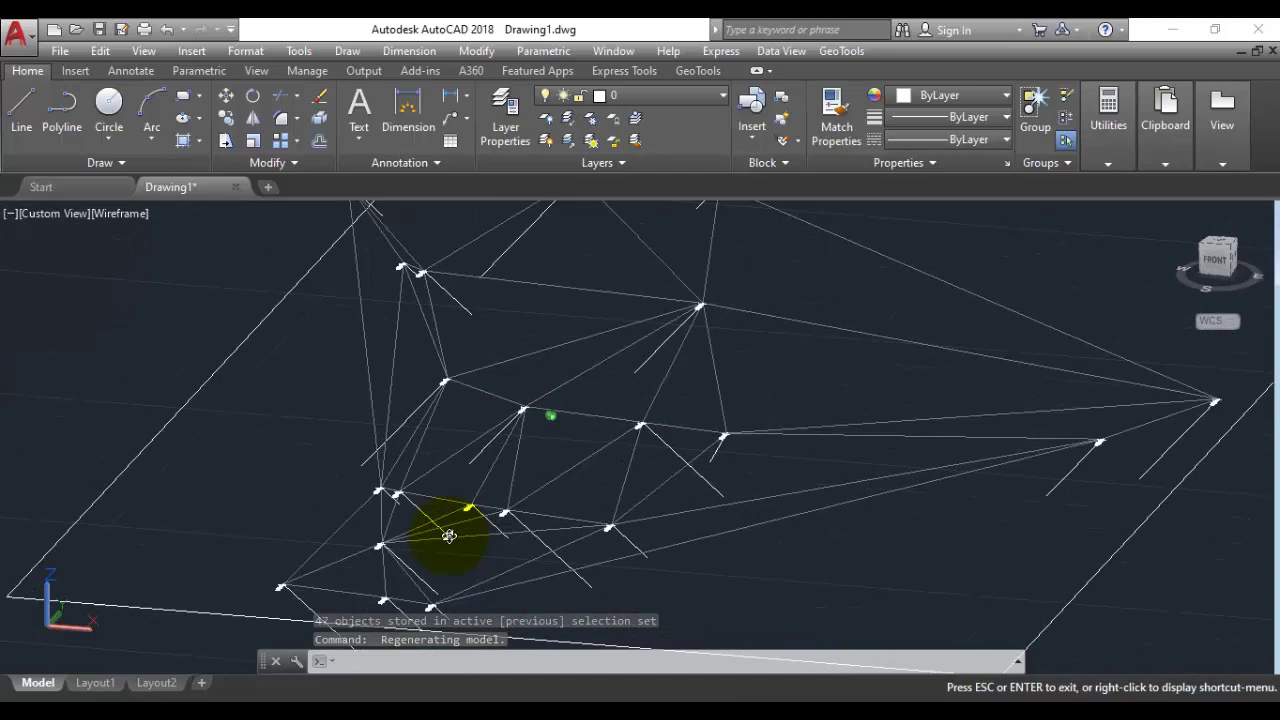
click(1204, 252)
scroll(635, 346, up, 5)
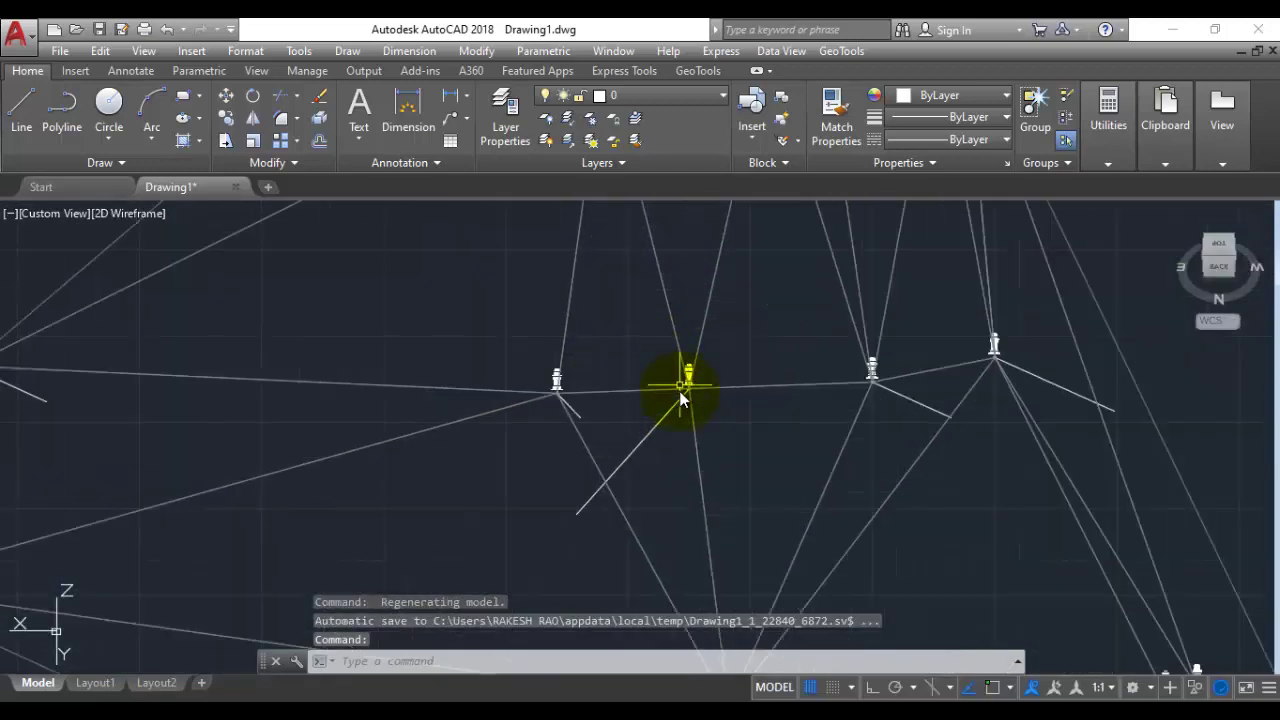
scroll(553, 309, up, 3)
middle_drag(553, 309, 731, 446)
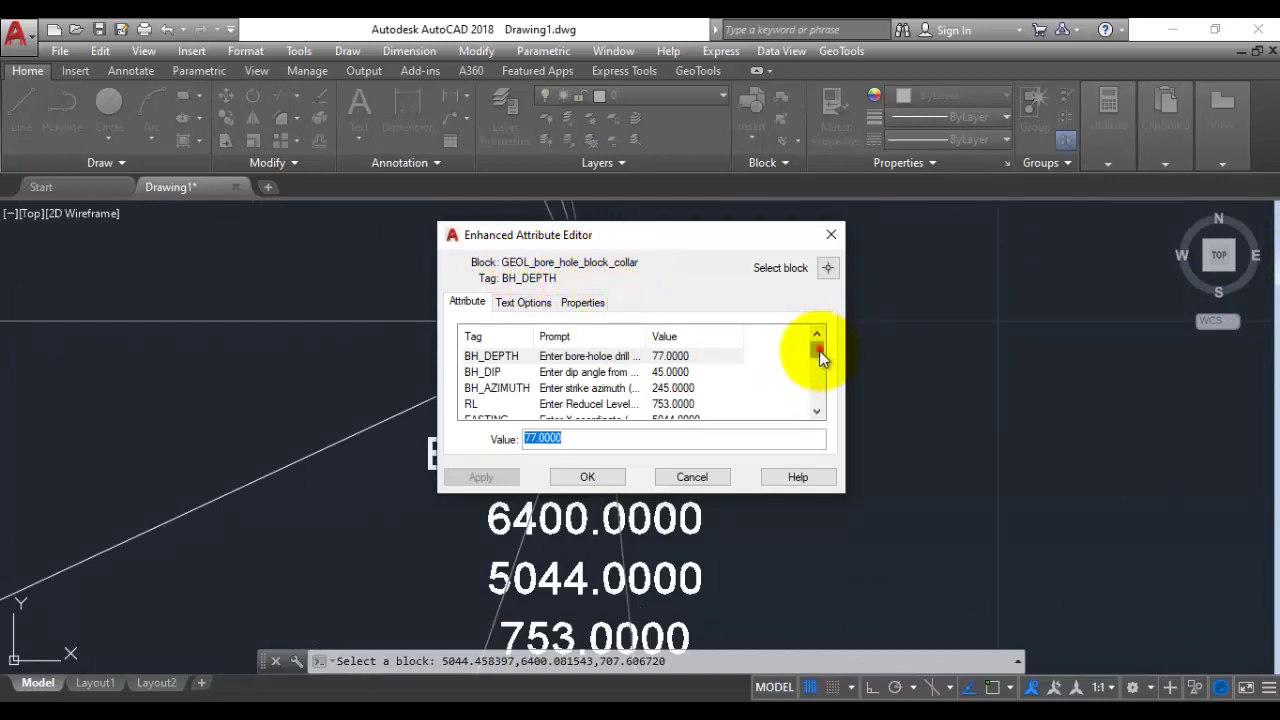
drag(819, 350, 816, 398)
click(692, 478)
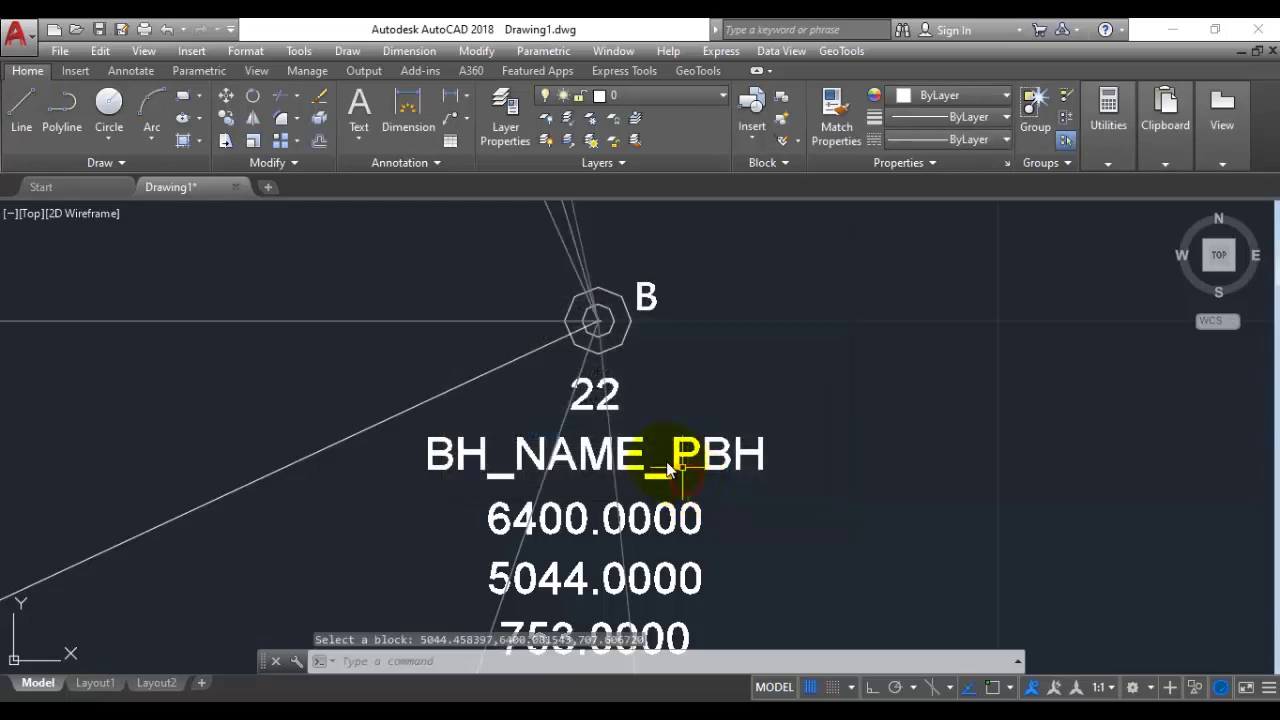
scroll(595, 410, down, 4)
scroll(641, 372, down, 5)
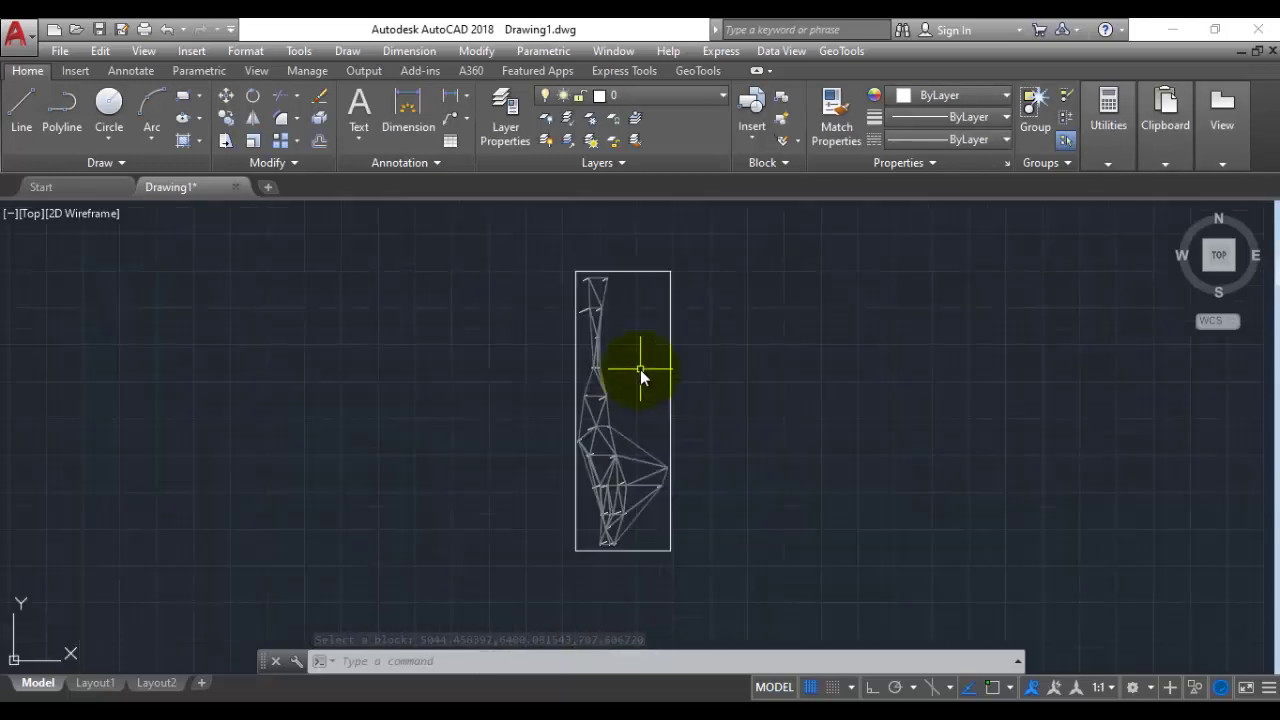
- Erase everything in the drawing with ERASE ALL
text(e)
key(Return)
text(all)
key(Return)
key(Return)
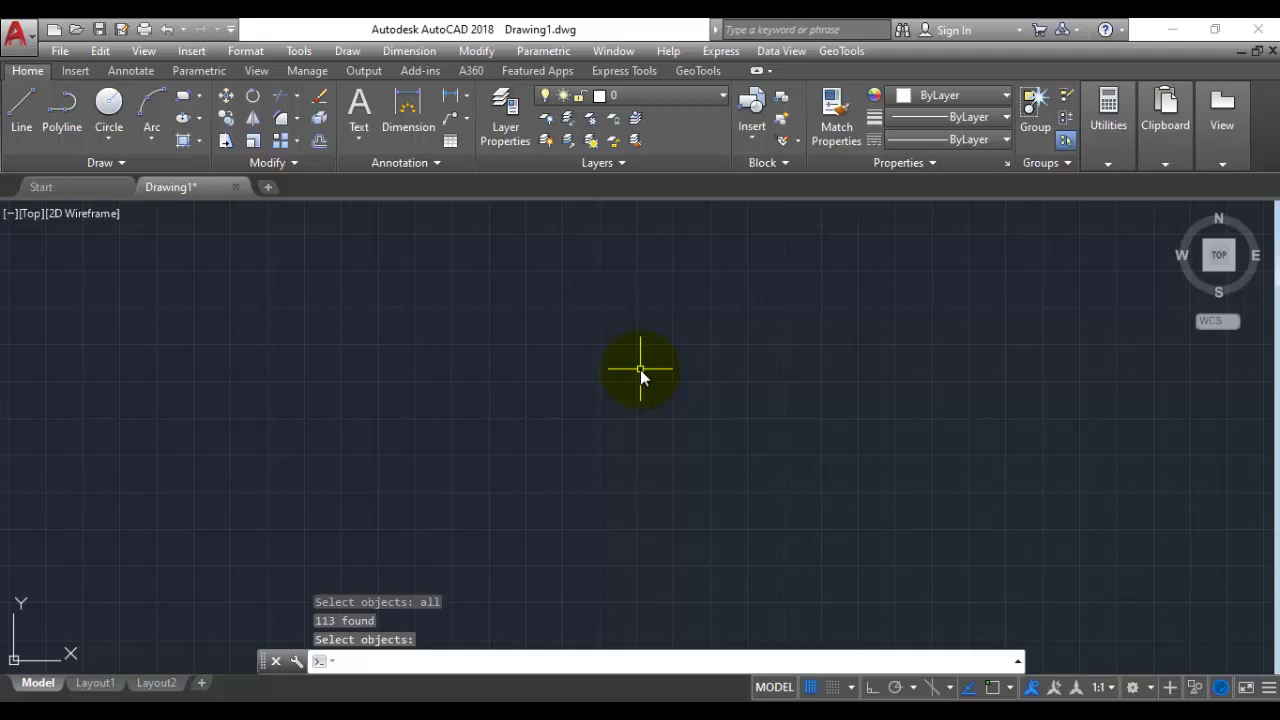
key(Escape)
key(Escape)
key(Escape)
- Restart the bore-hole strata builder with the dip-strike format
click(834, 52)
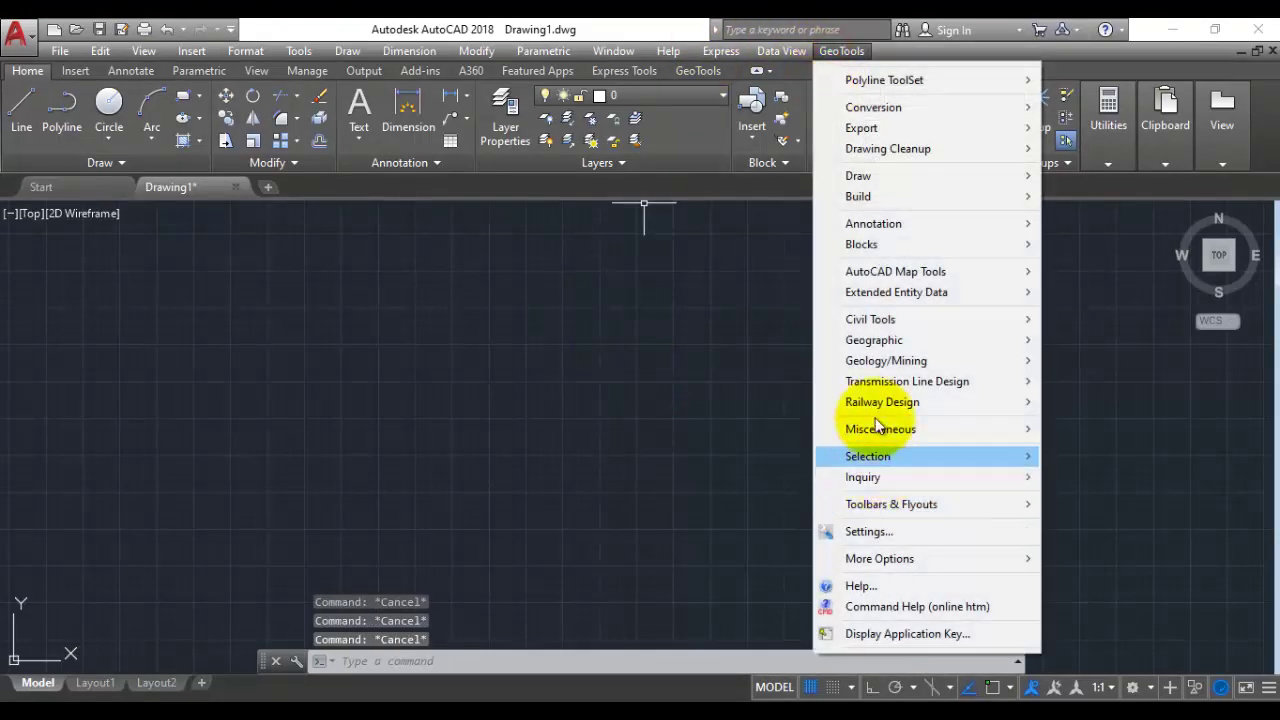
mouse_move(880, 364)
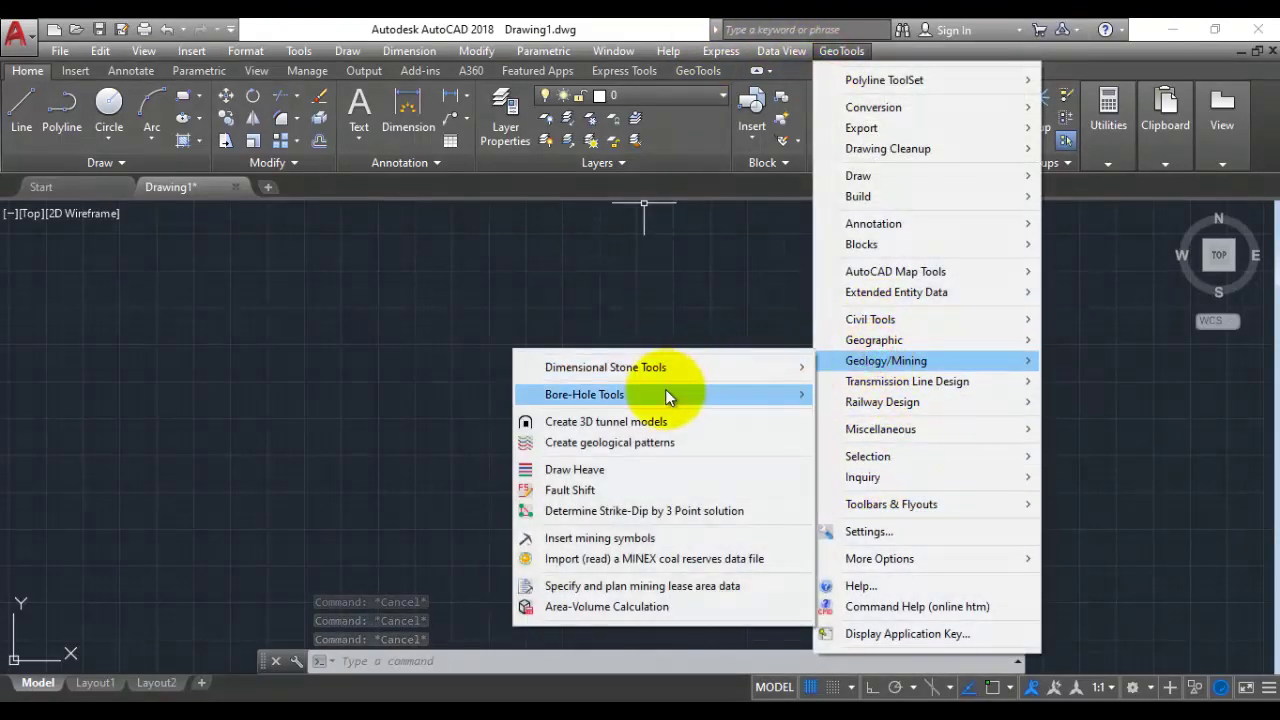
mouse_move(656, 391)
click(908, 100)
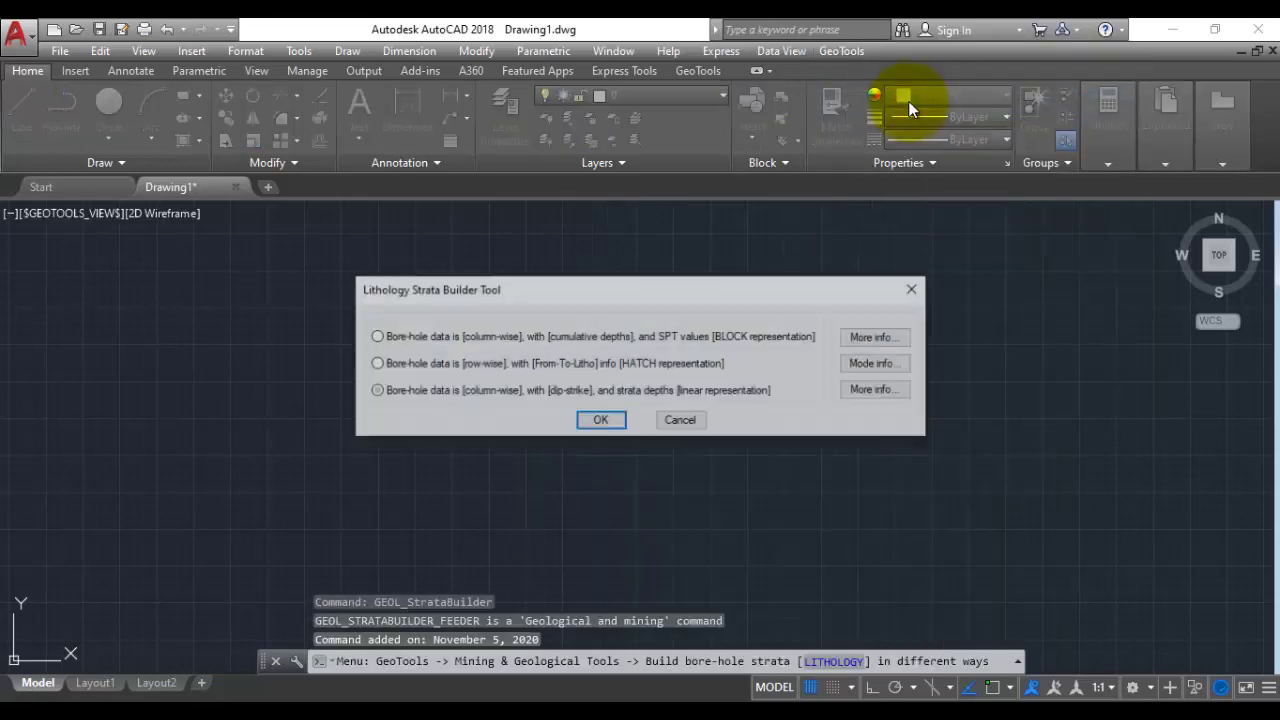
click(602, 419)
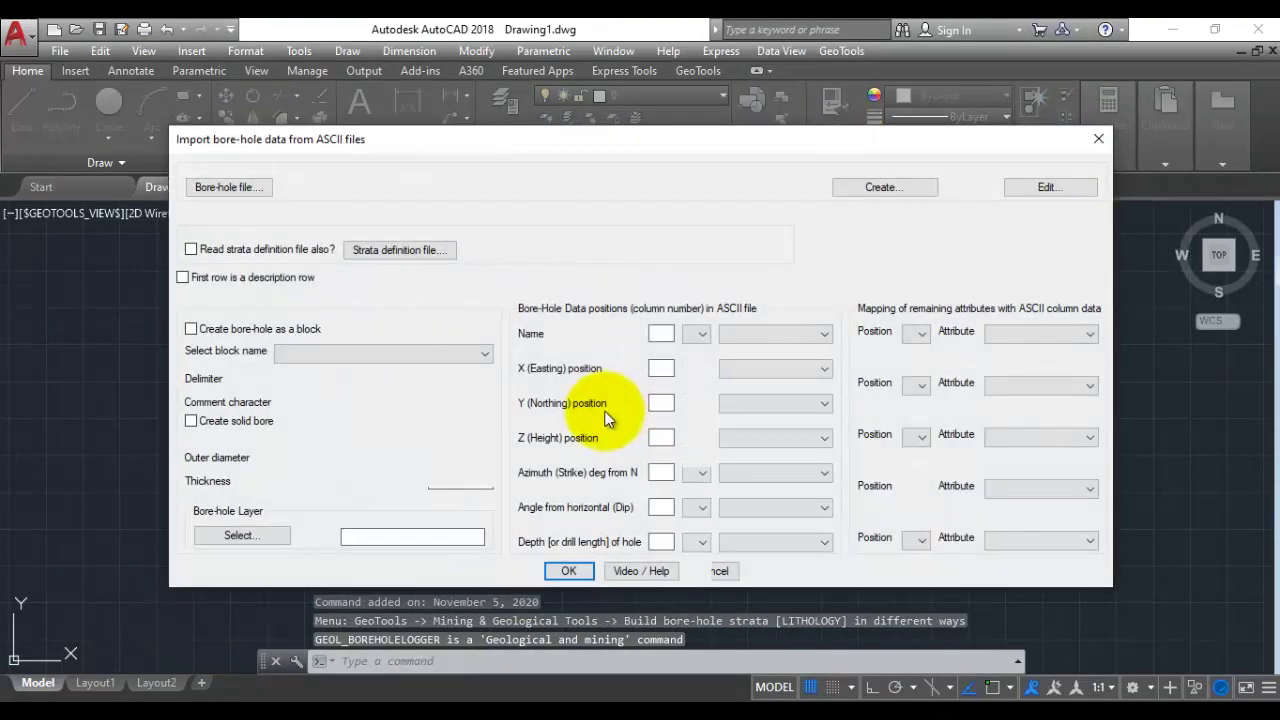
- Import the boreholes as 3D solid tubes, outer diameter 3.0 and thickness 0.3
click(190, 421)
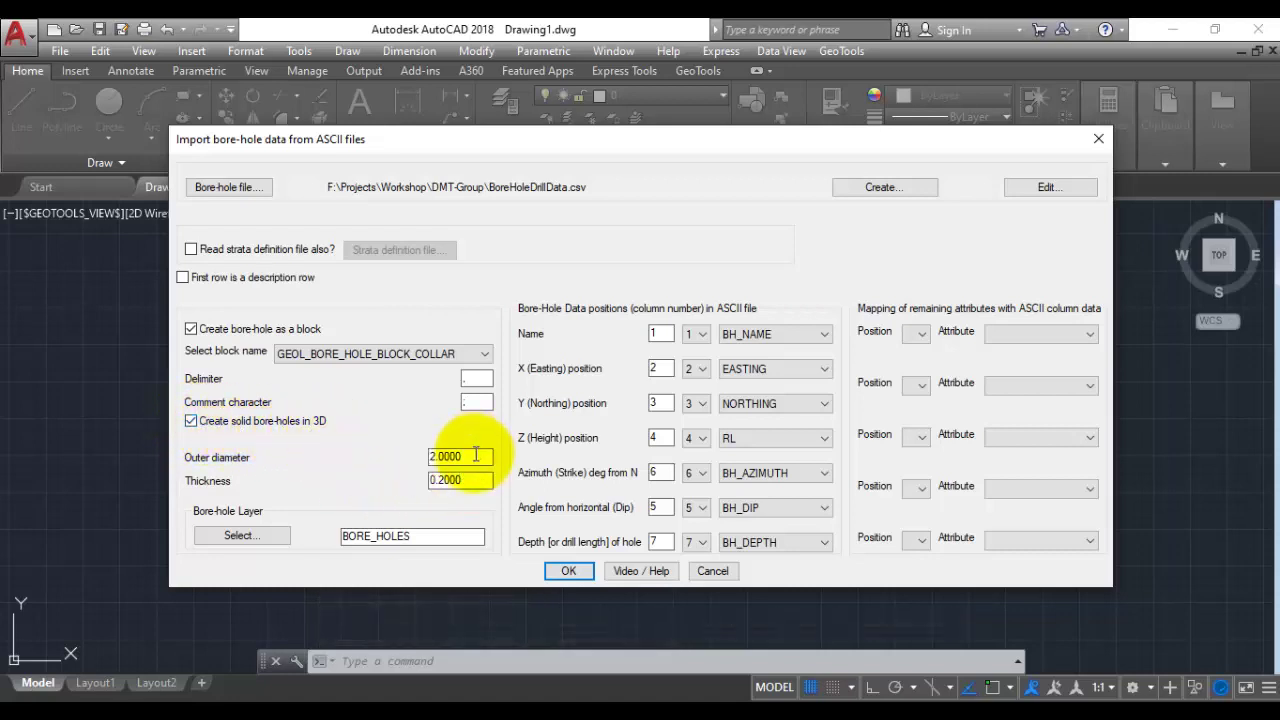
double_click(445, 457)
text(3.0)
key(Tab)
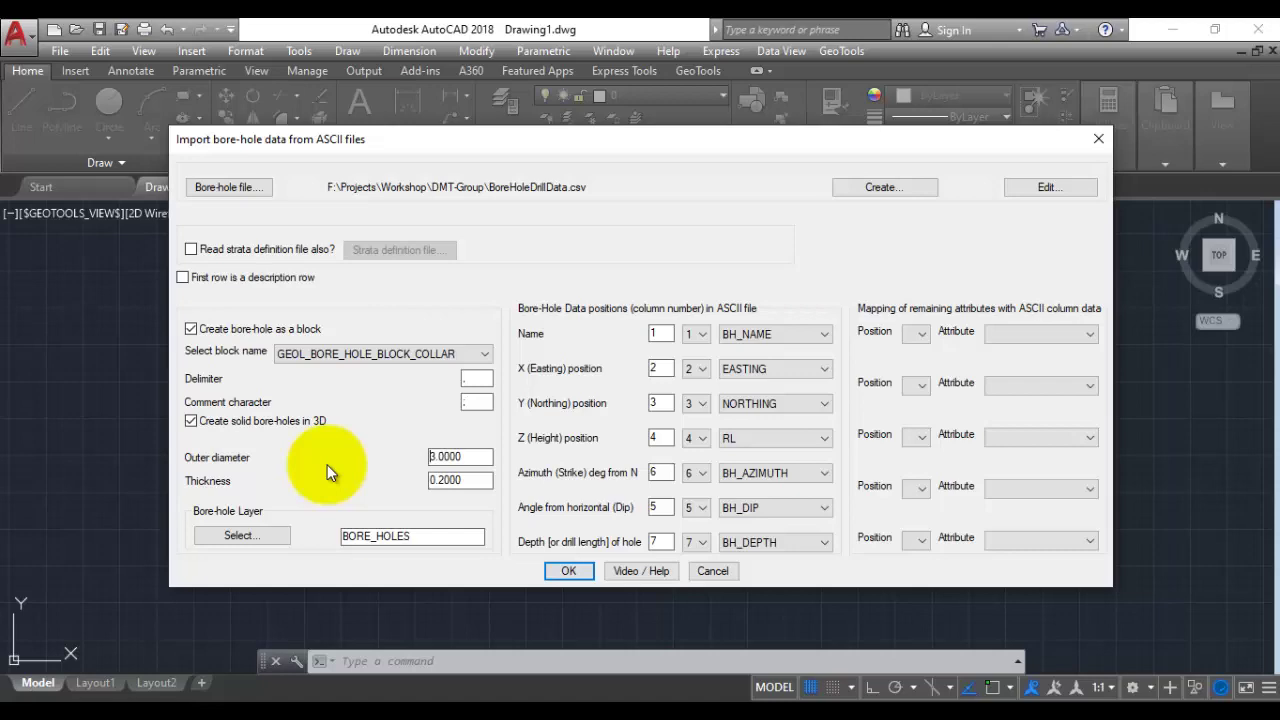
text(0.3)
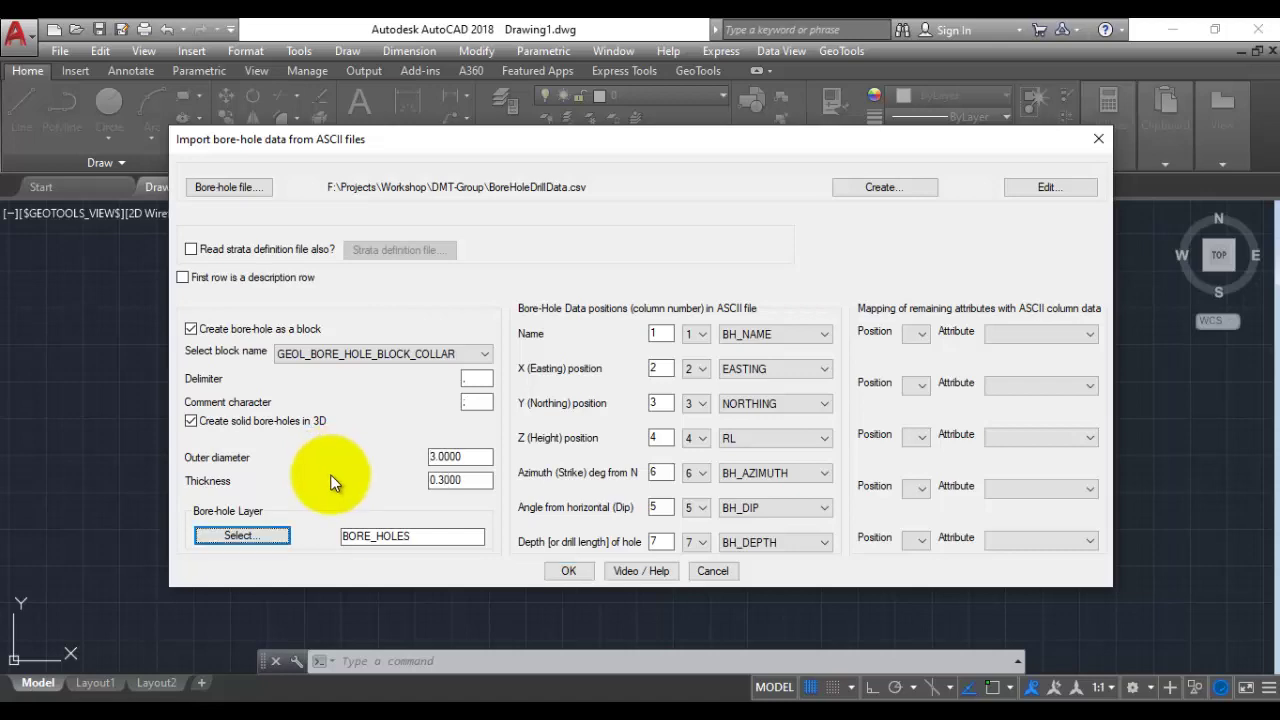
click(567, 570)
- Zoom in and out around the hollow solid borehole tubes to inspect their kinks in 3D
scroll(443, 292, up, 5)
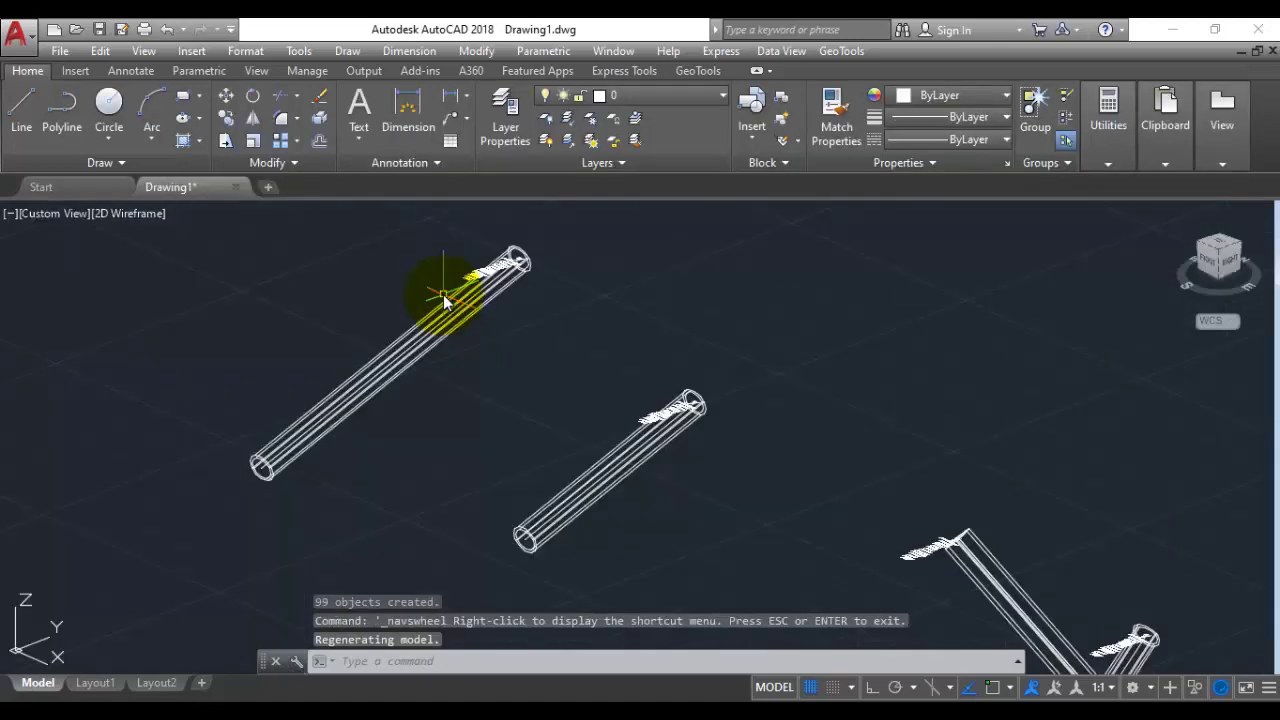
scroll(516, 285, down, 8)
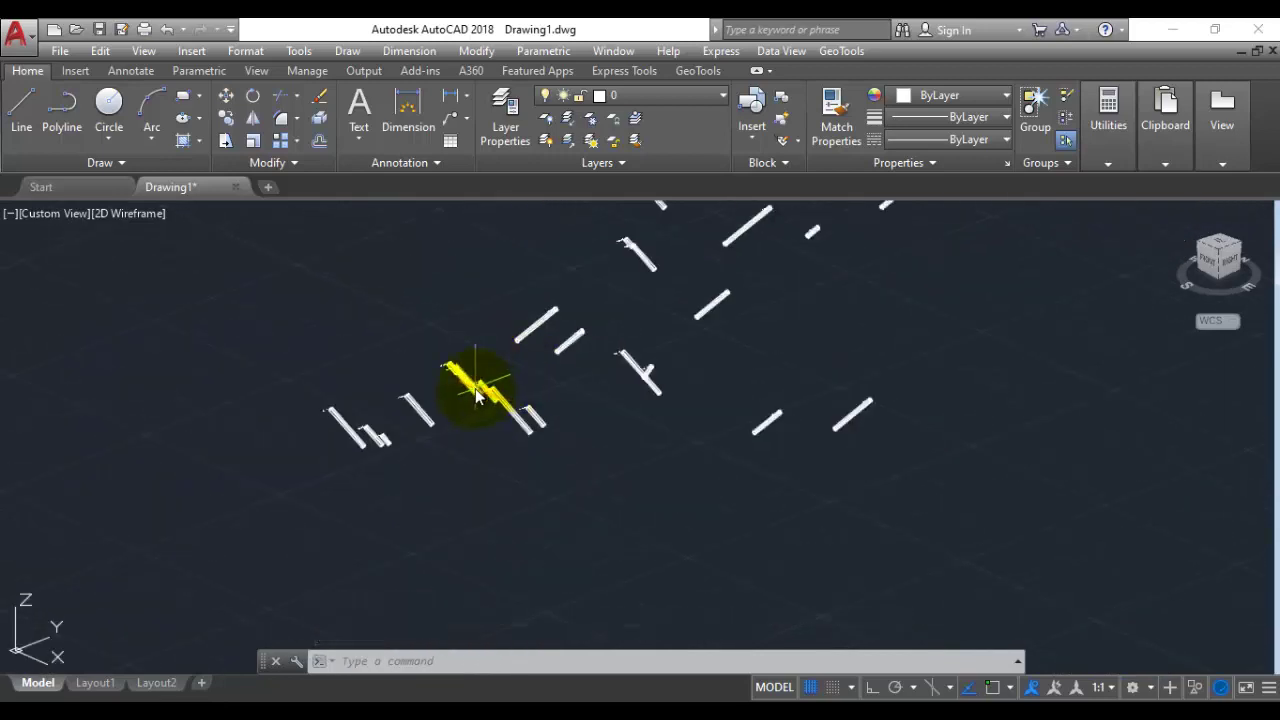
mouse_move(469, 419)
scroll(470, 486, down, 5)
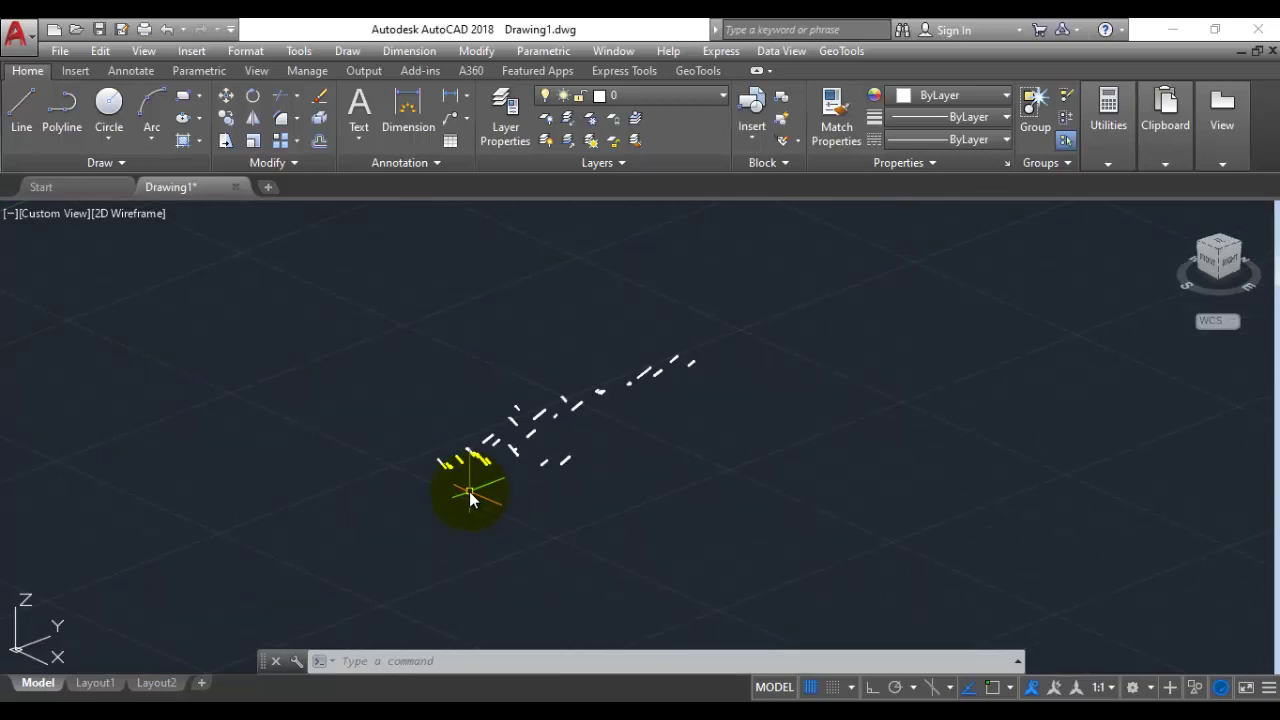
scroll(505, 460, up, 6)
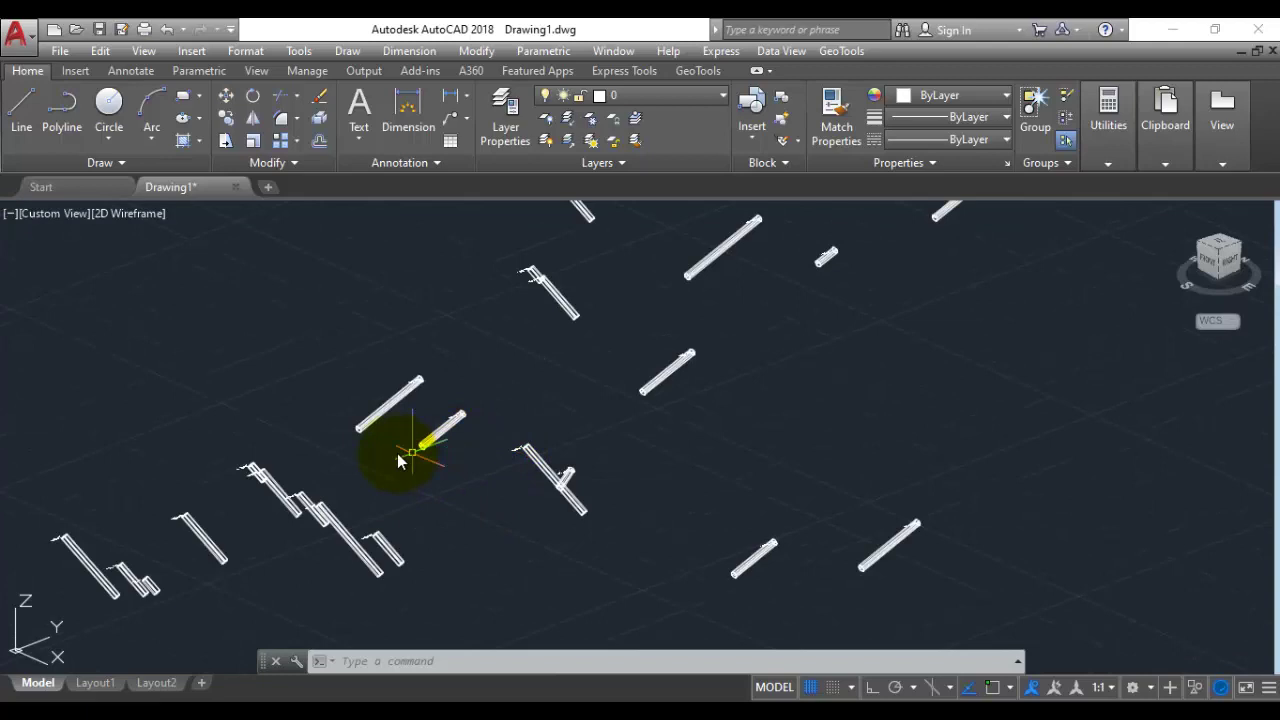
scroll(290, 490, up, 4)
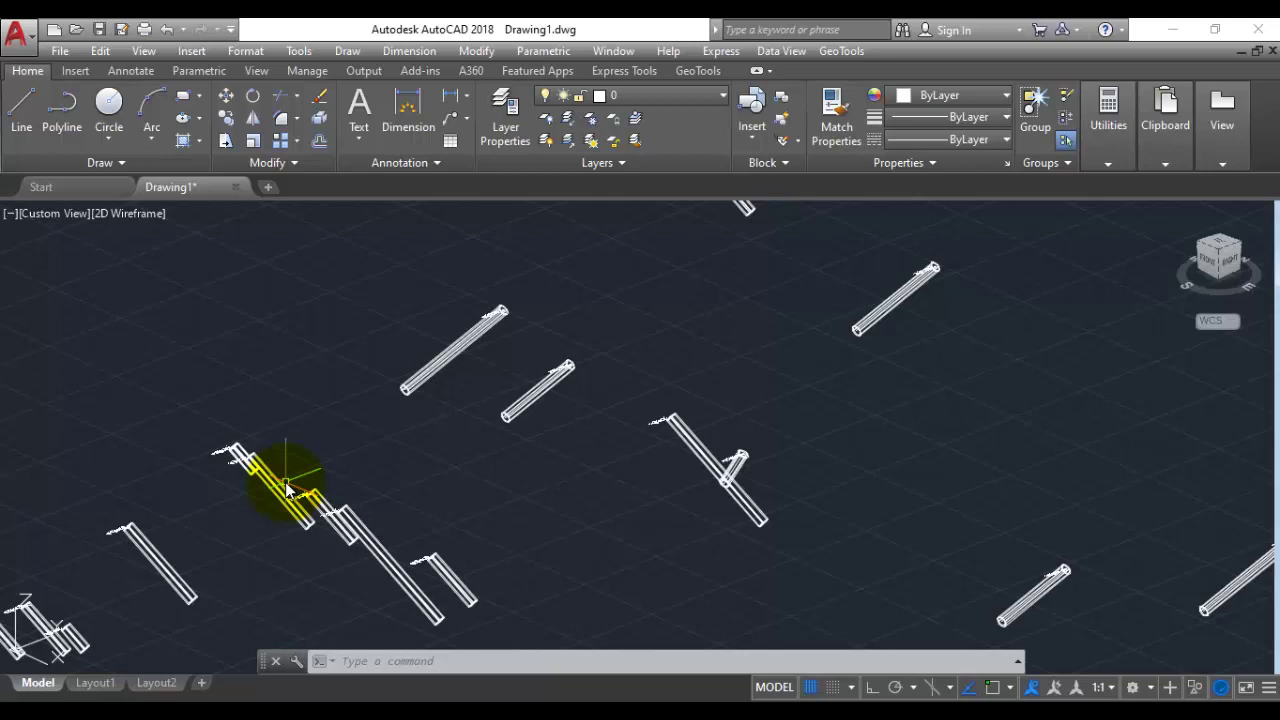
- Run VPOINT with 0,0,0 to return to a top-down plan view of the boreholes
text(vpoint)
key(Return)
text(0,0,0)
key(Return)
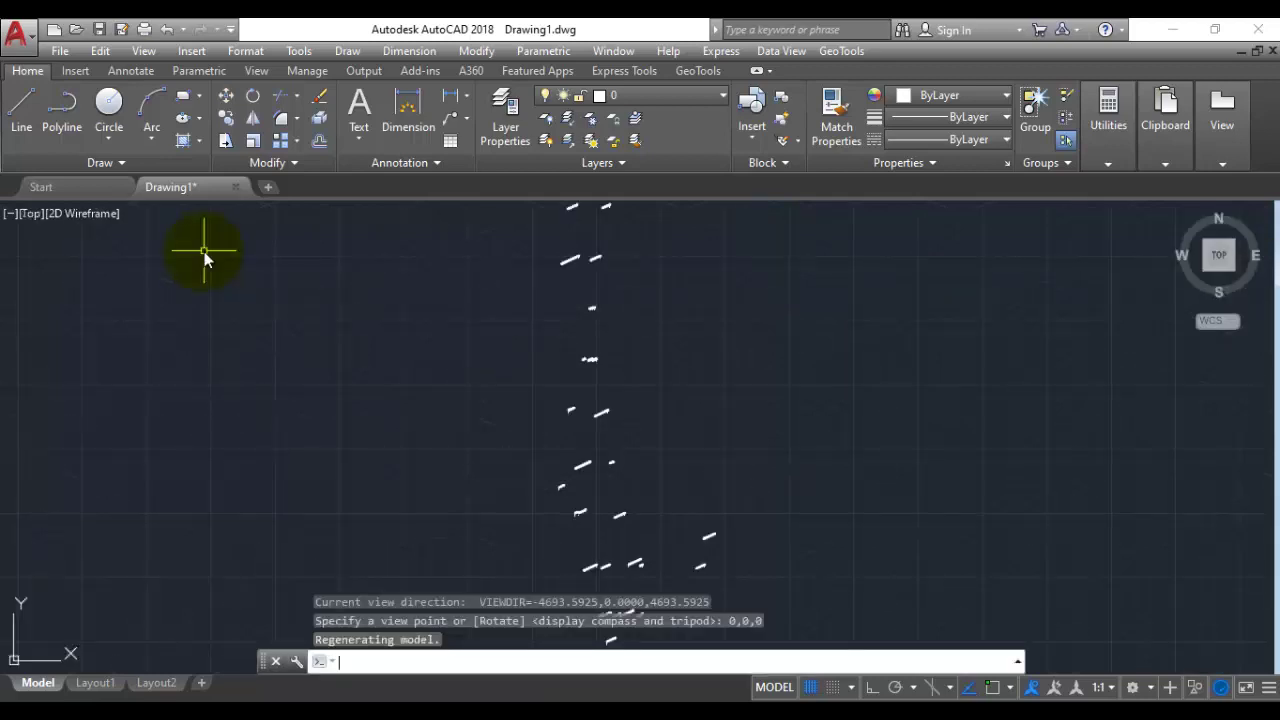